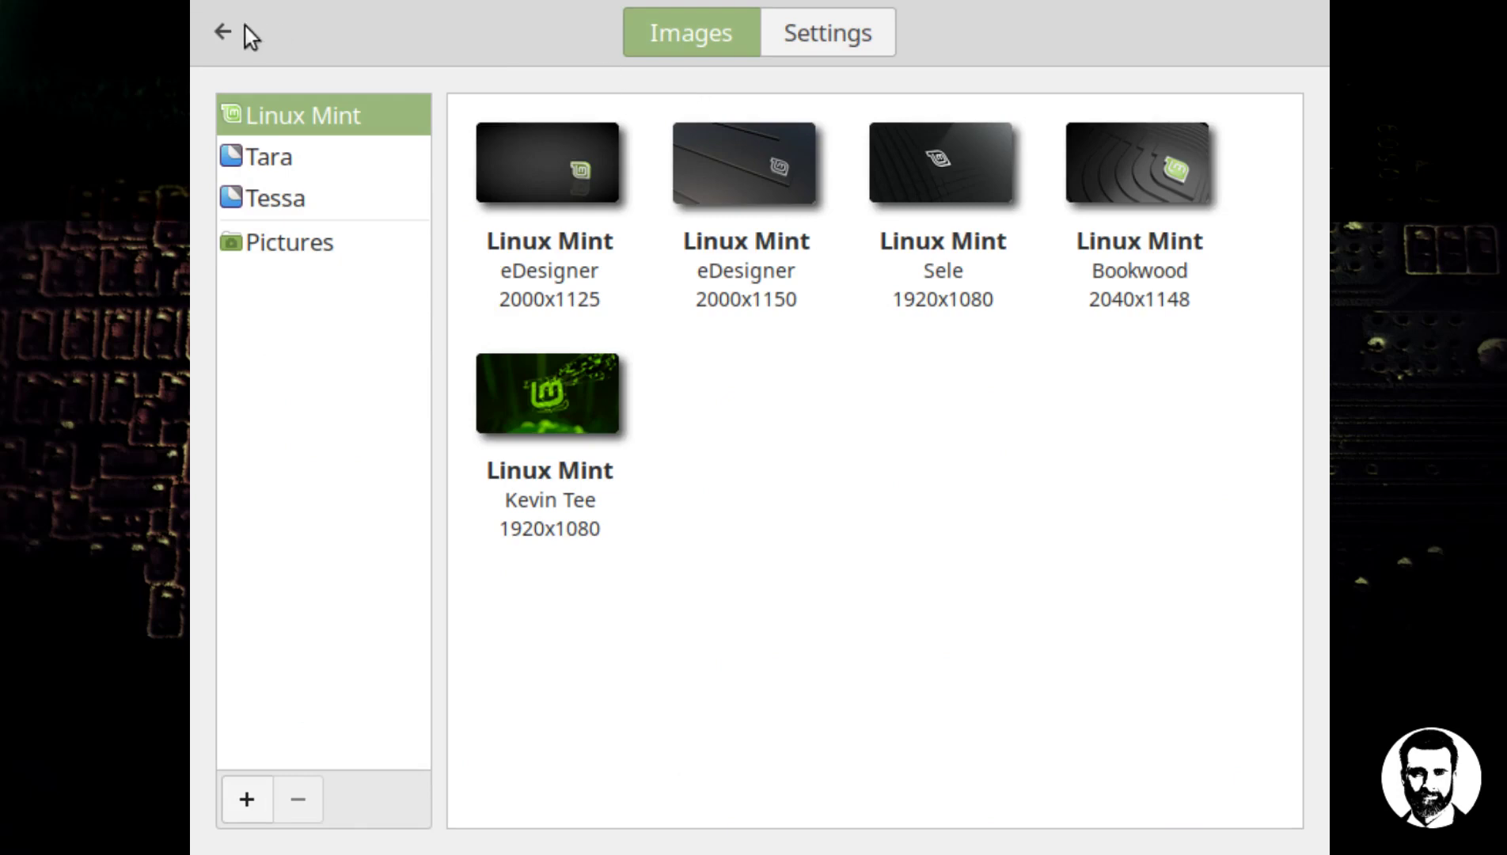
Step: Look through the effects, font selection and themes settings in the Appearance category
left_click(223, 31)
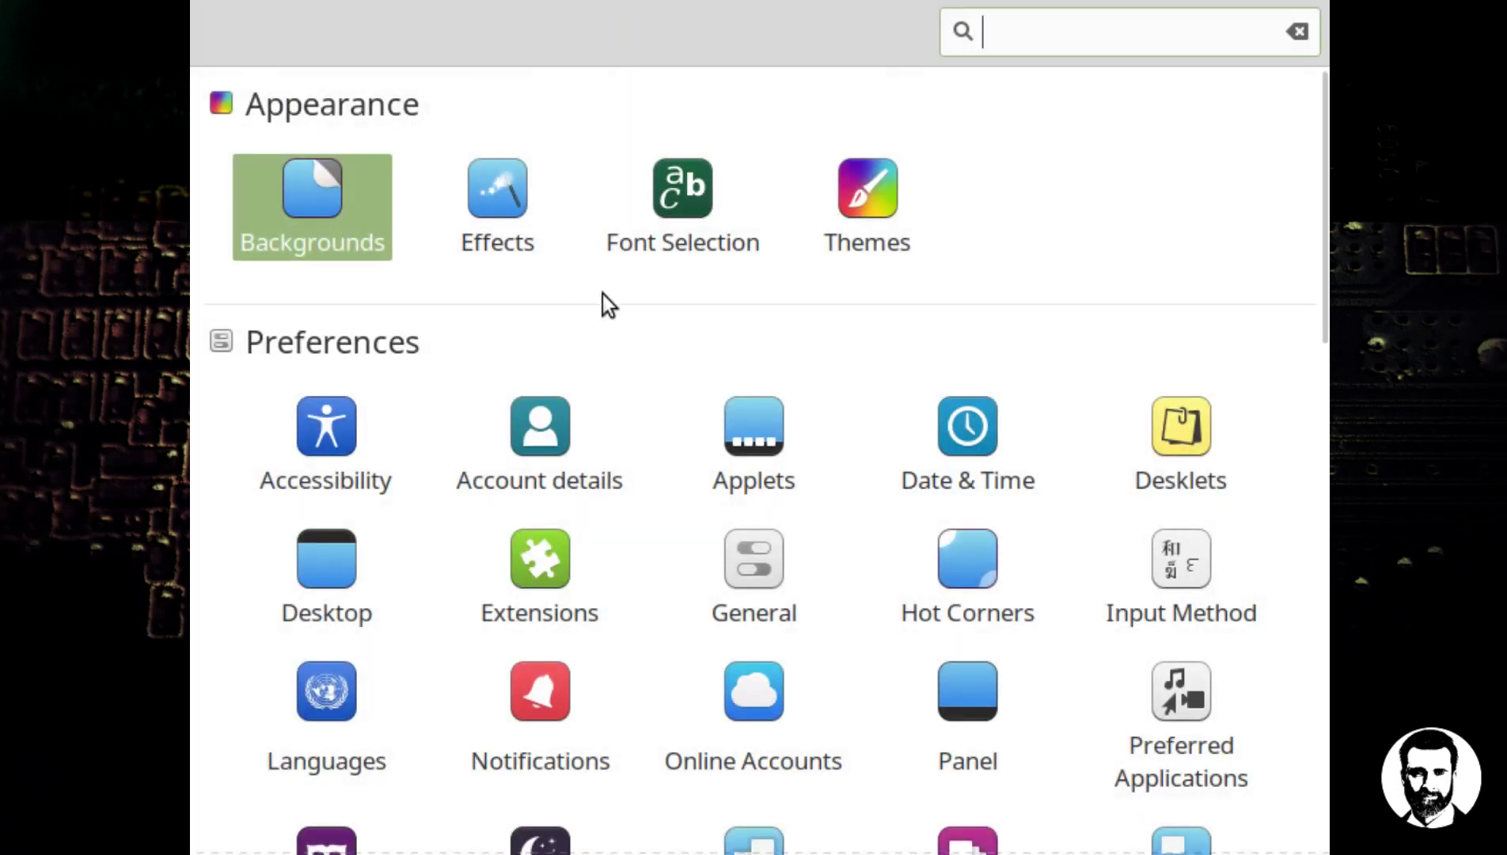
left_click(536, 223)
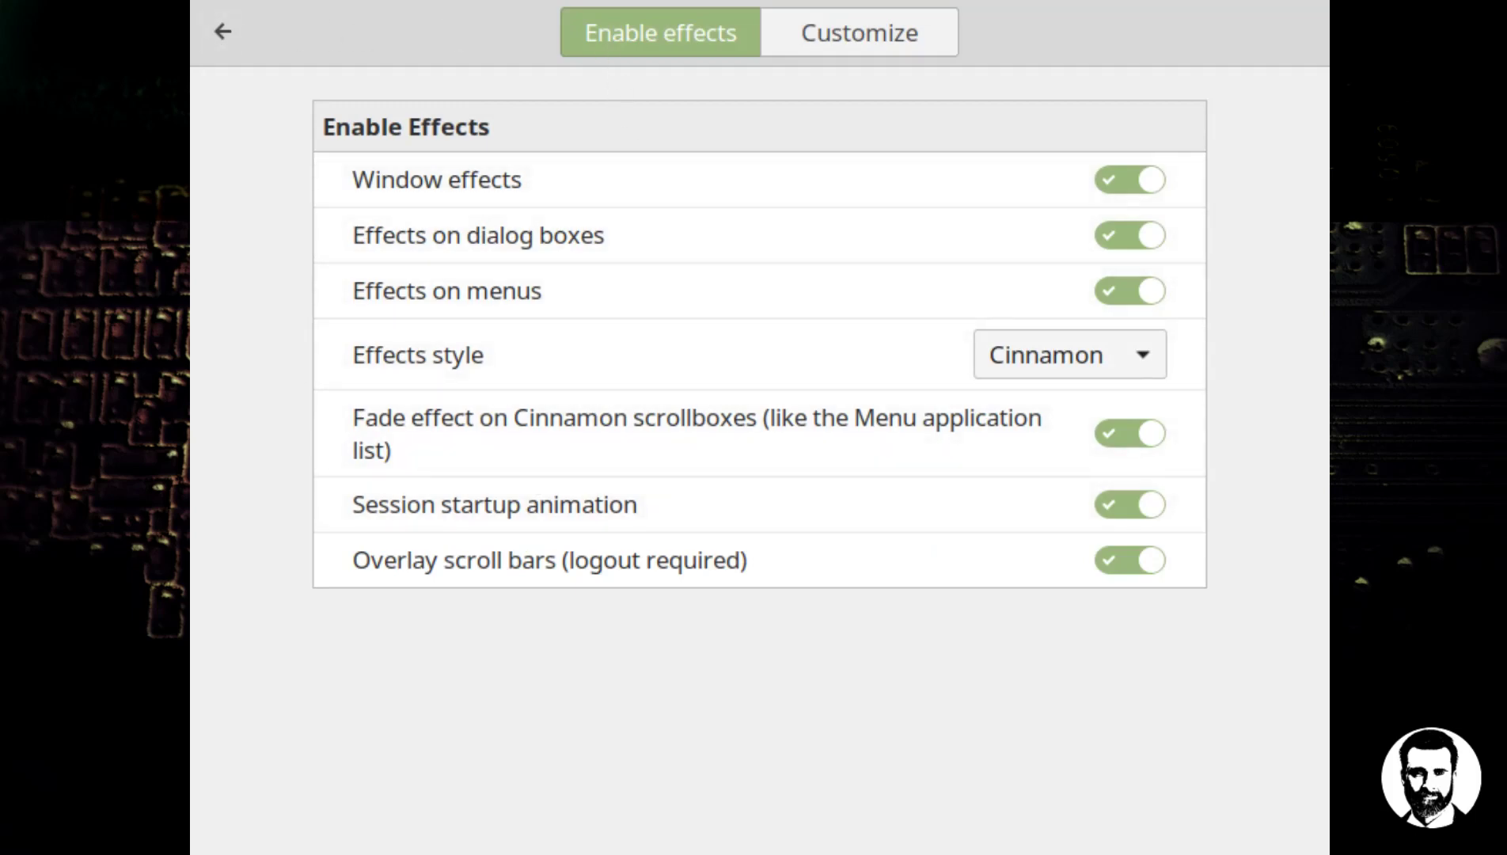
left_click(235, 35)
left_click(708, 196)
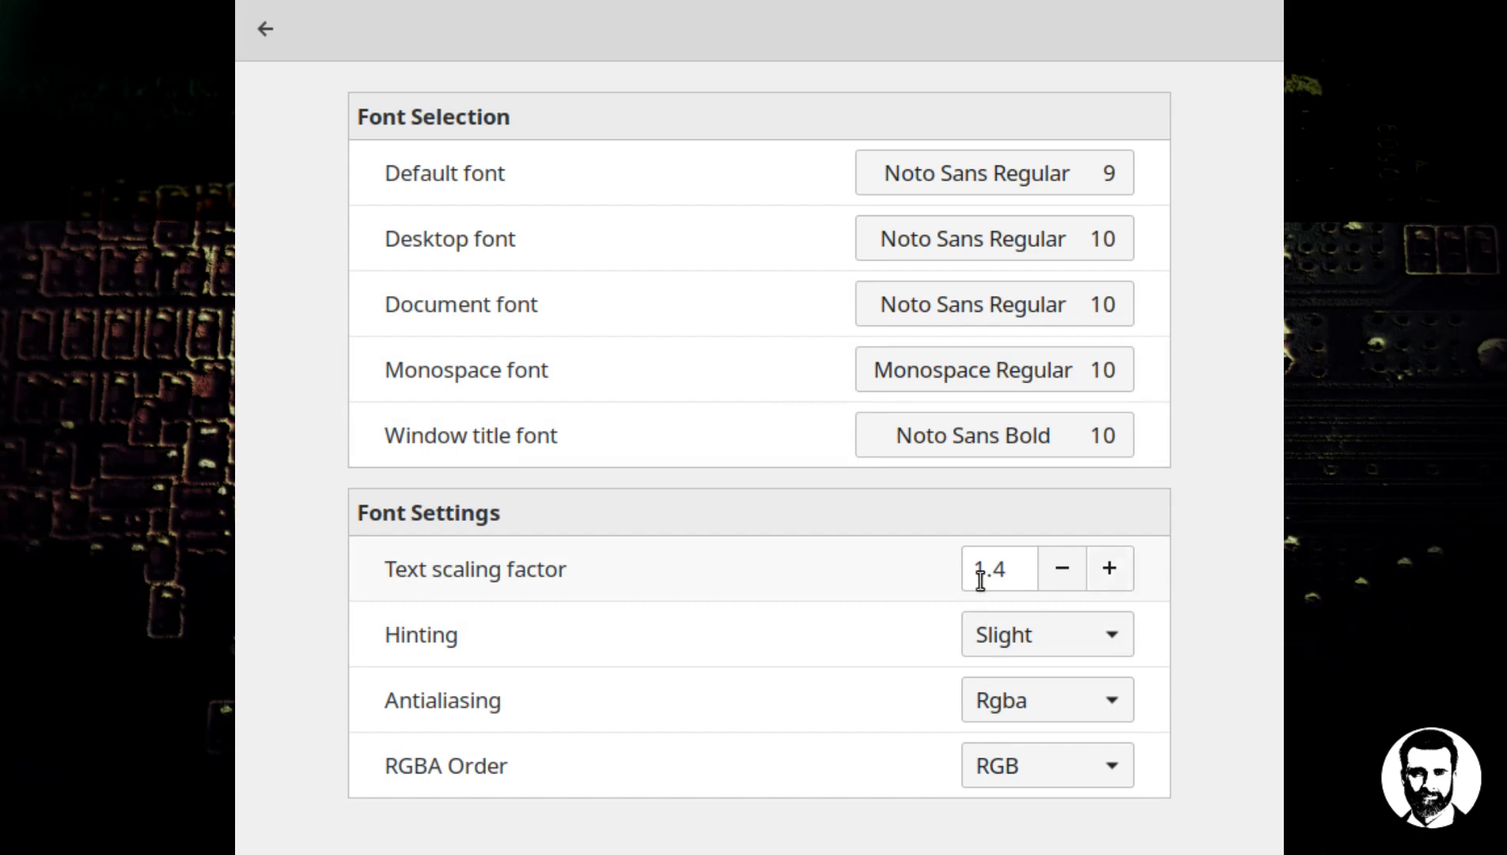
left_click(268, 31)
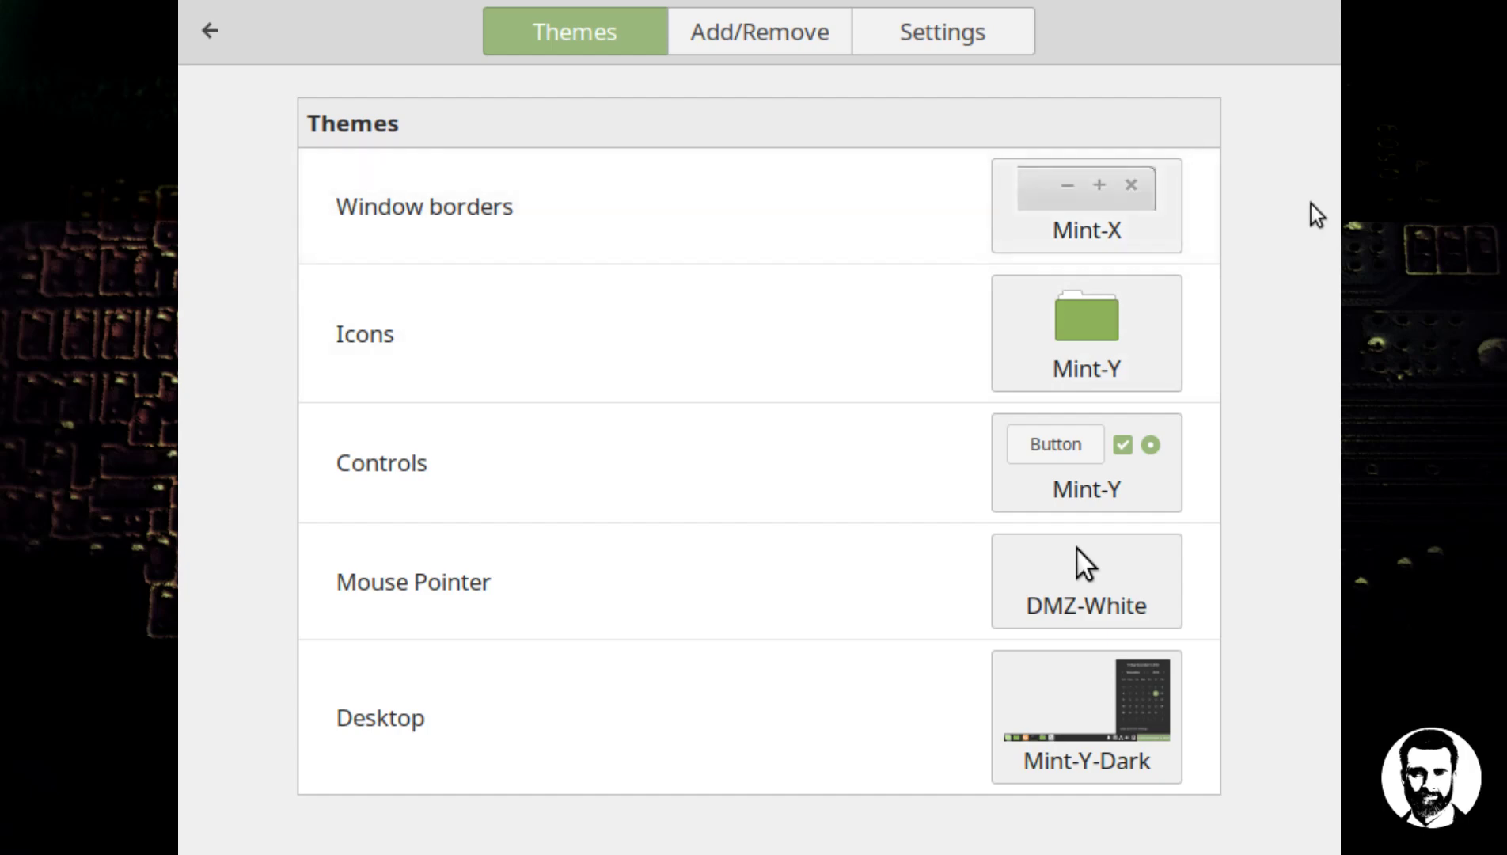
left_click(213, 32)
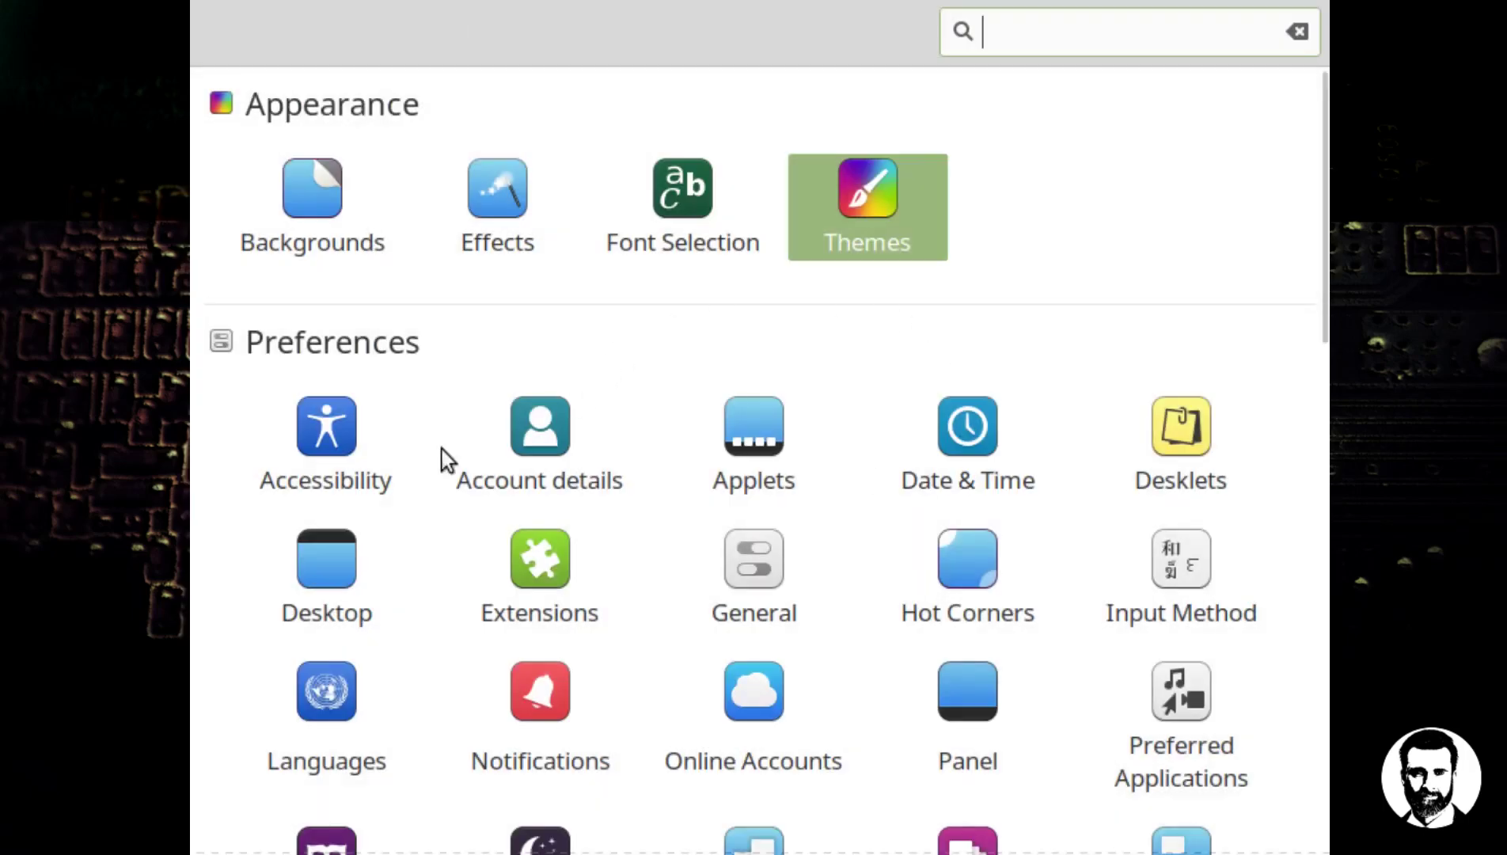
Step: Review the accessibility options for visual aids, keyboard, typing assistance and mouse
left_click(334, 449)
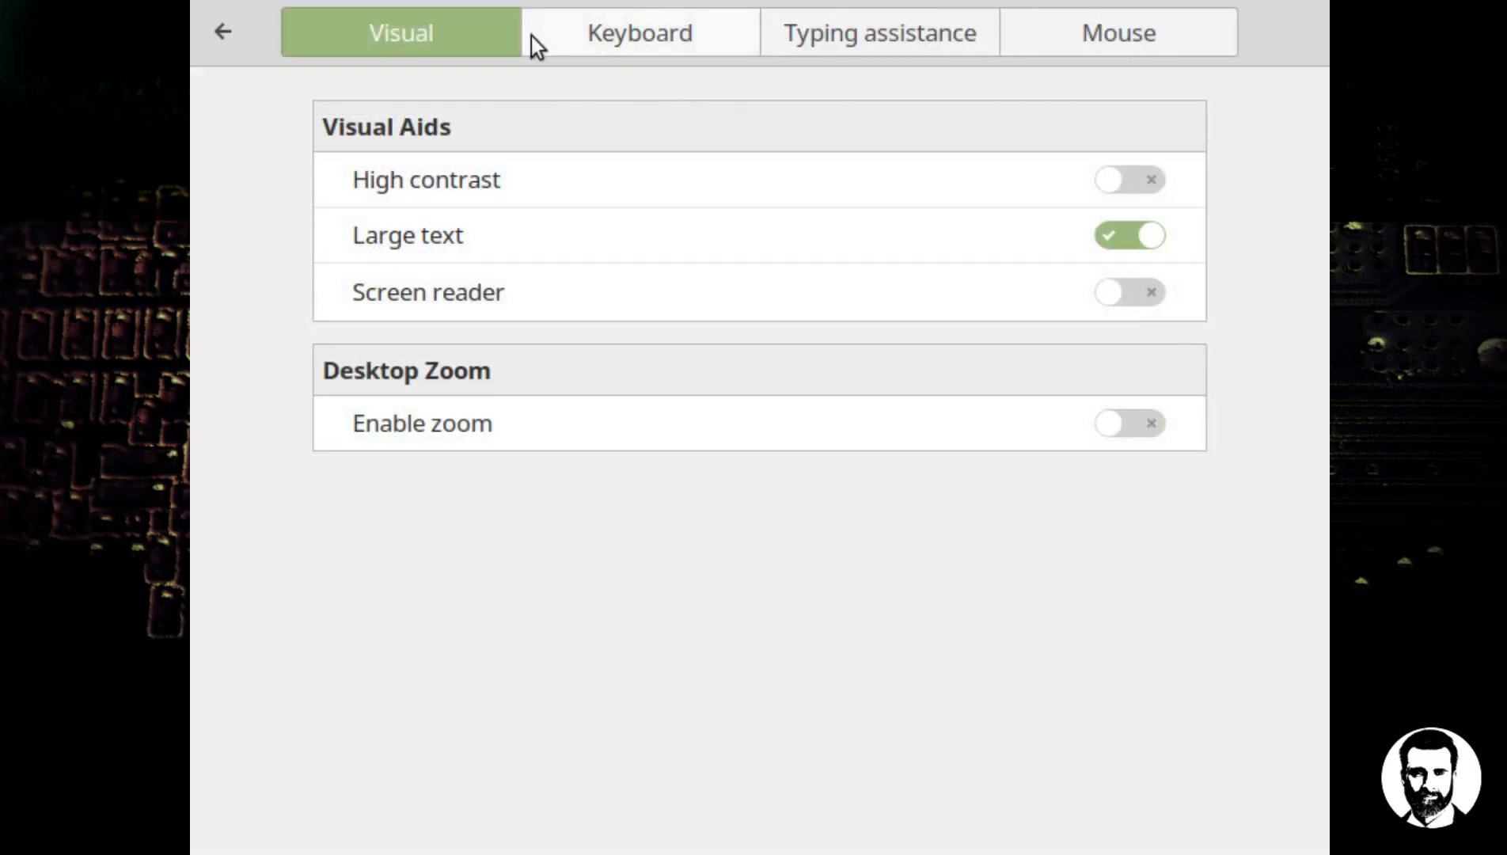
left_click(679, 35)
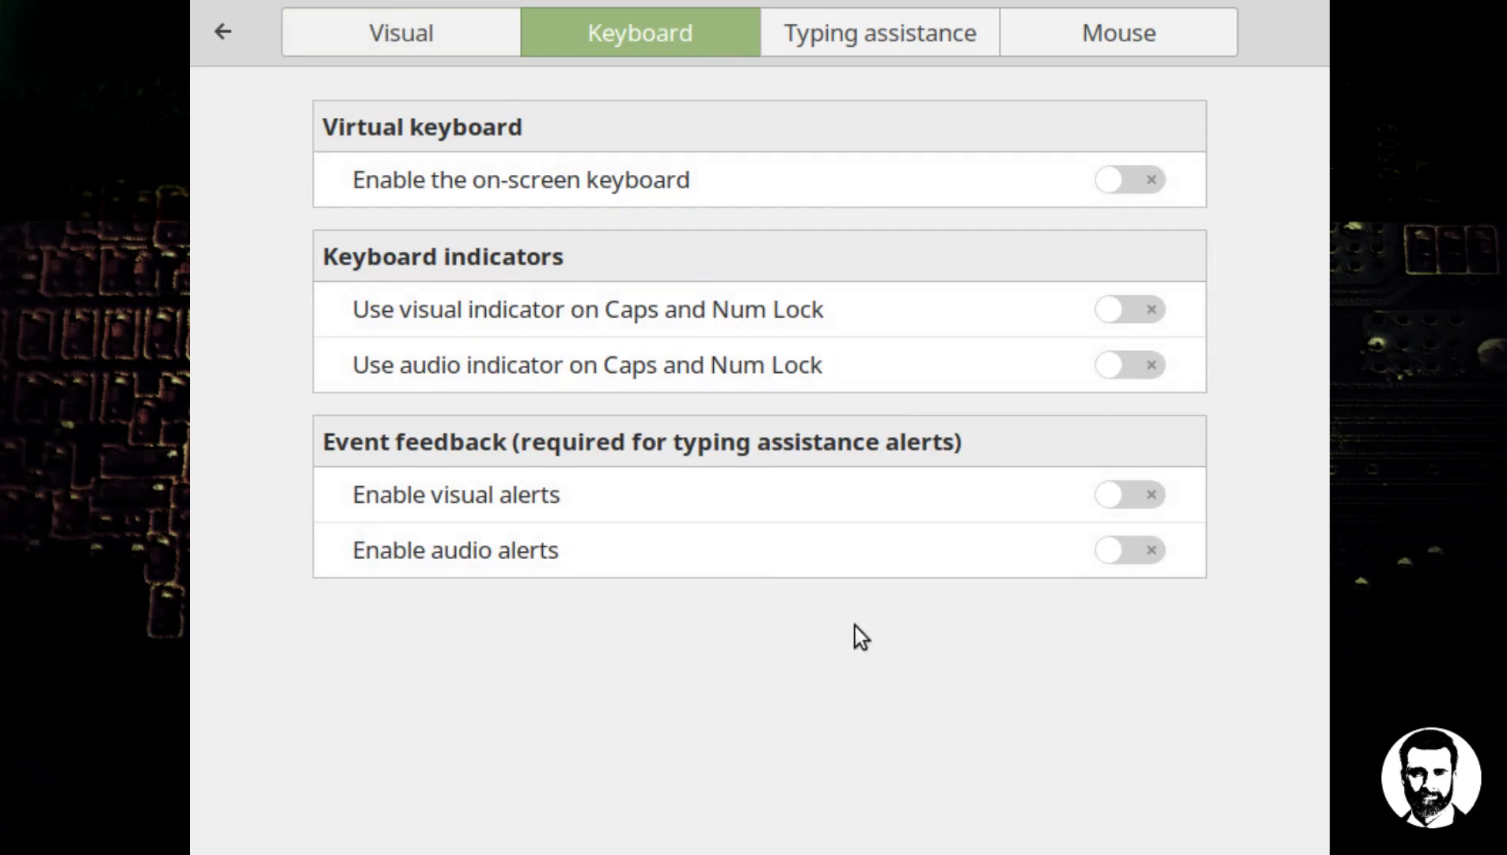
left_click(930, 52)
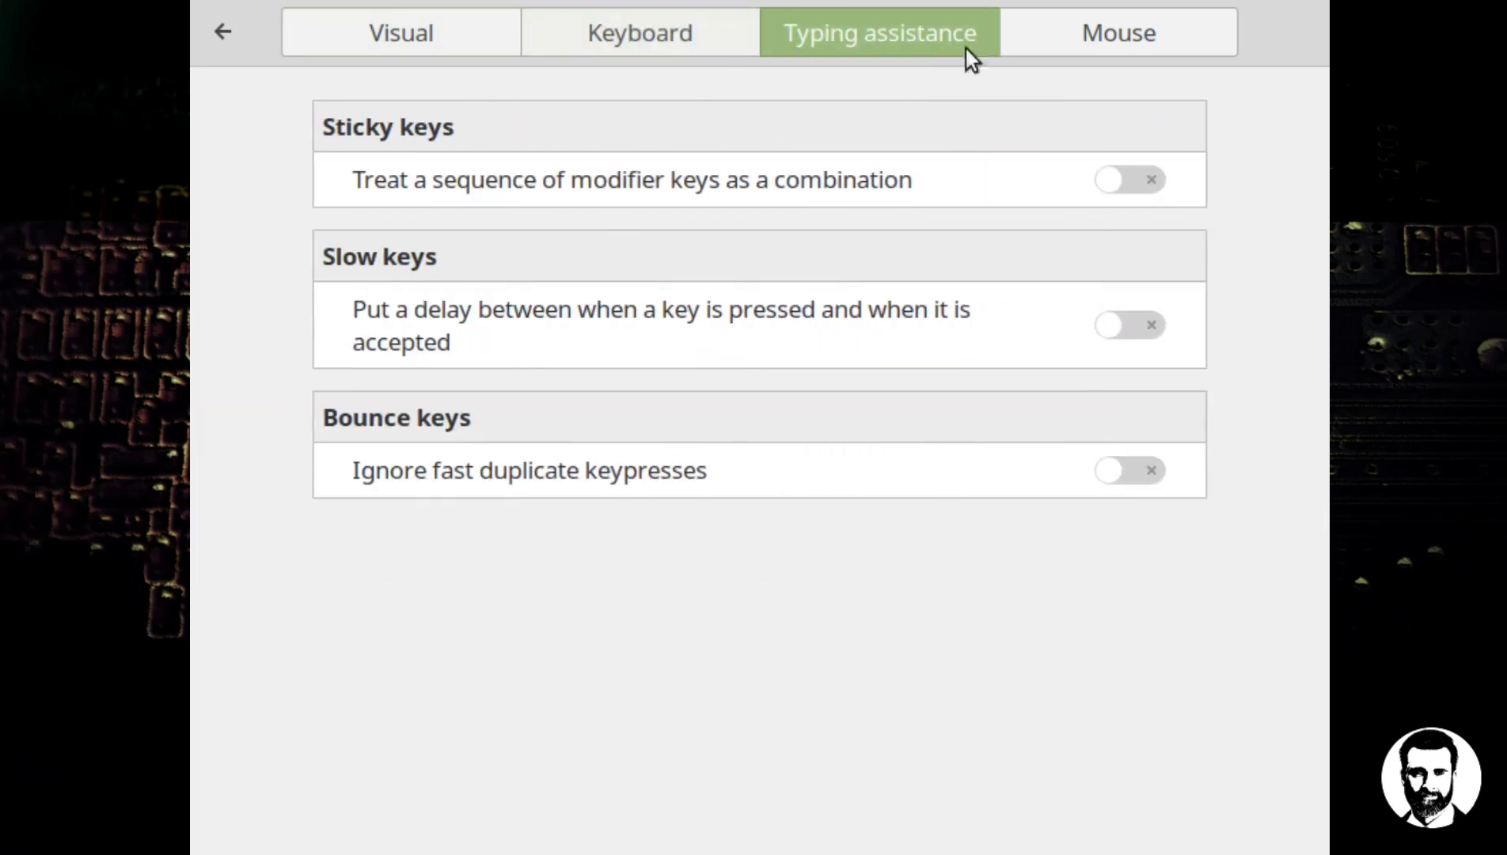
left_click(1074, 40)
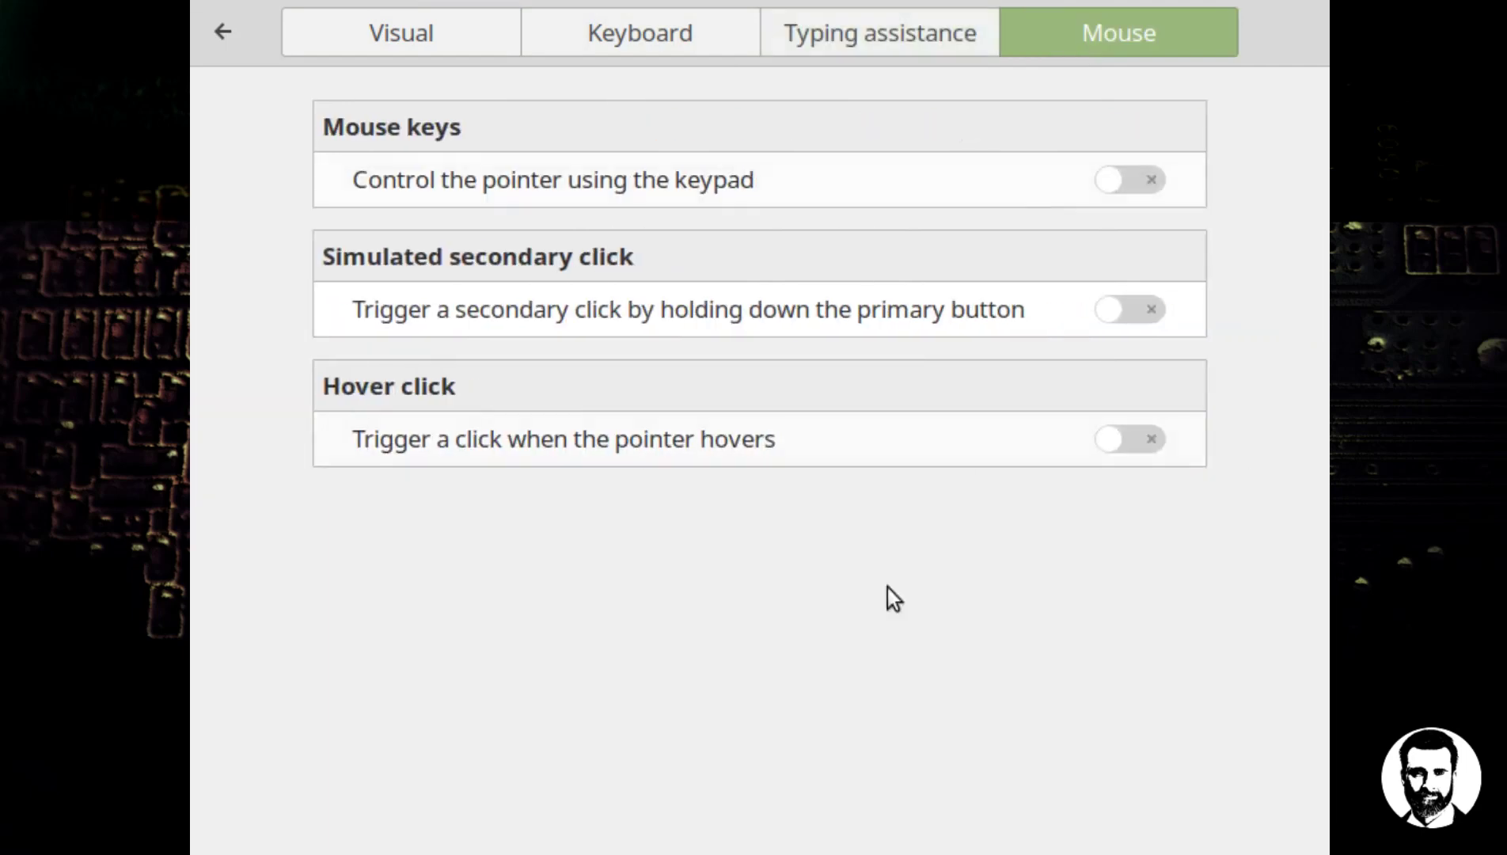
left_click(224, 33)
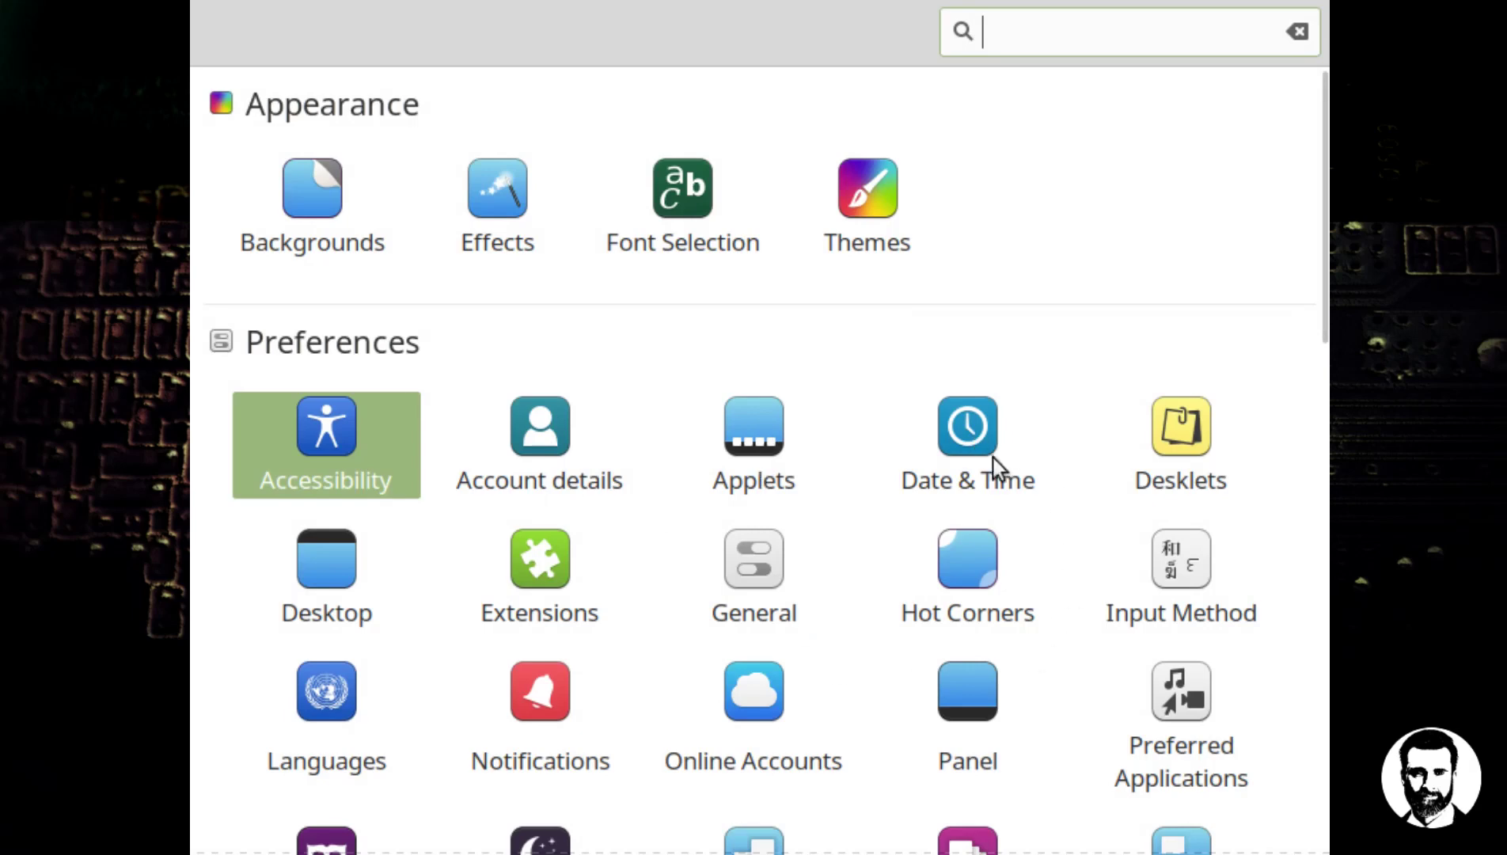
Step: Turn on displaying the date in the Date & Time format settings
left_click(987, 426)
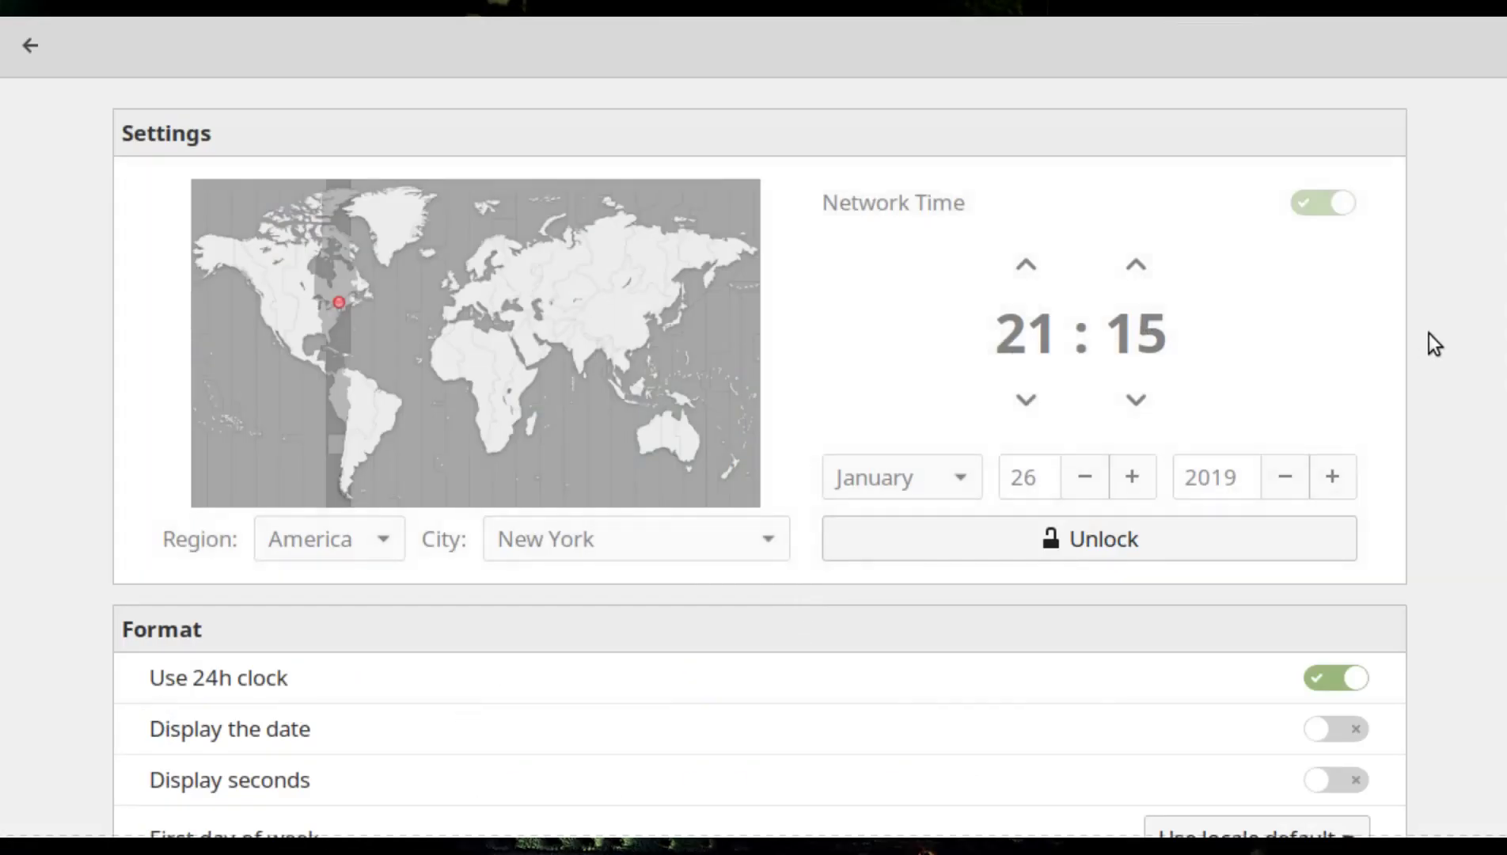
scroll(1430, 341, "down", 1)
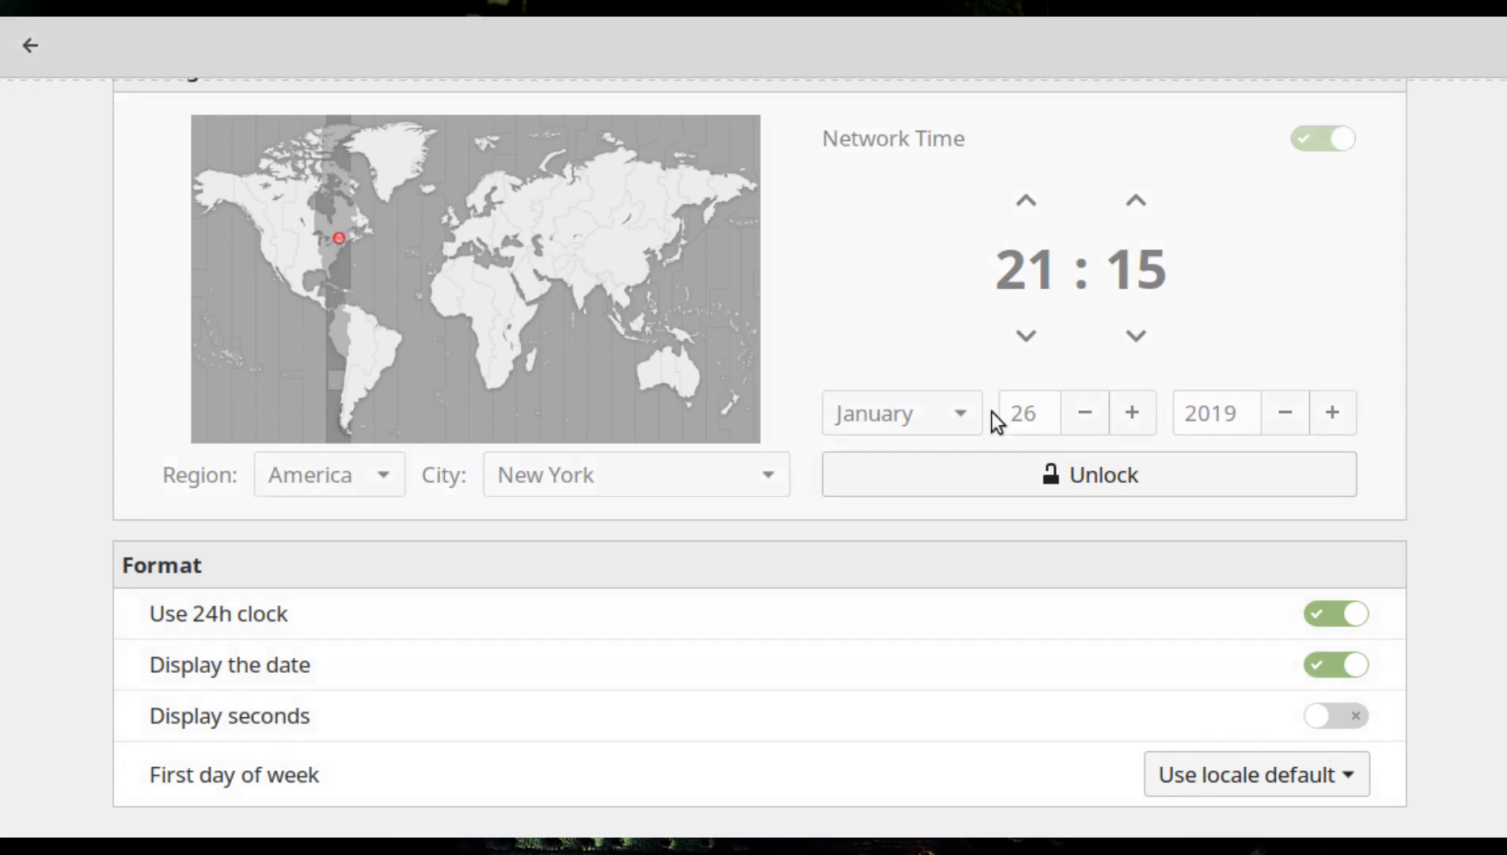
left_click(30, 45)
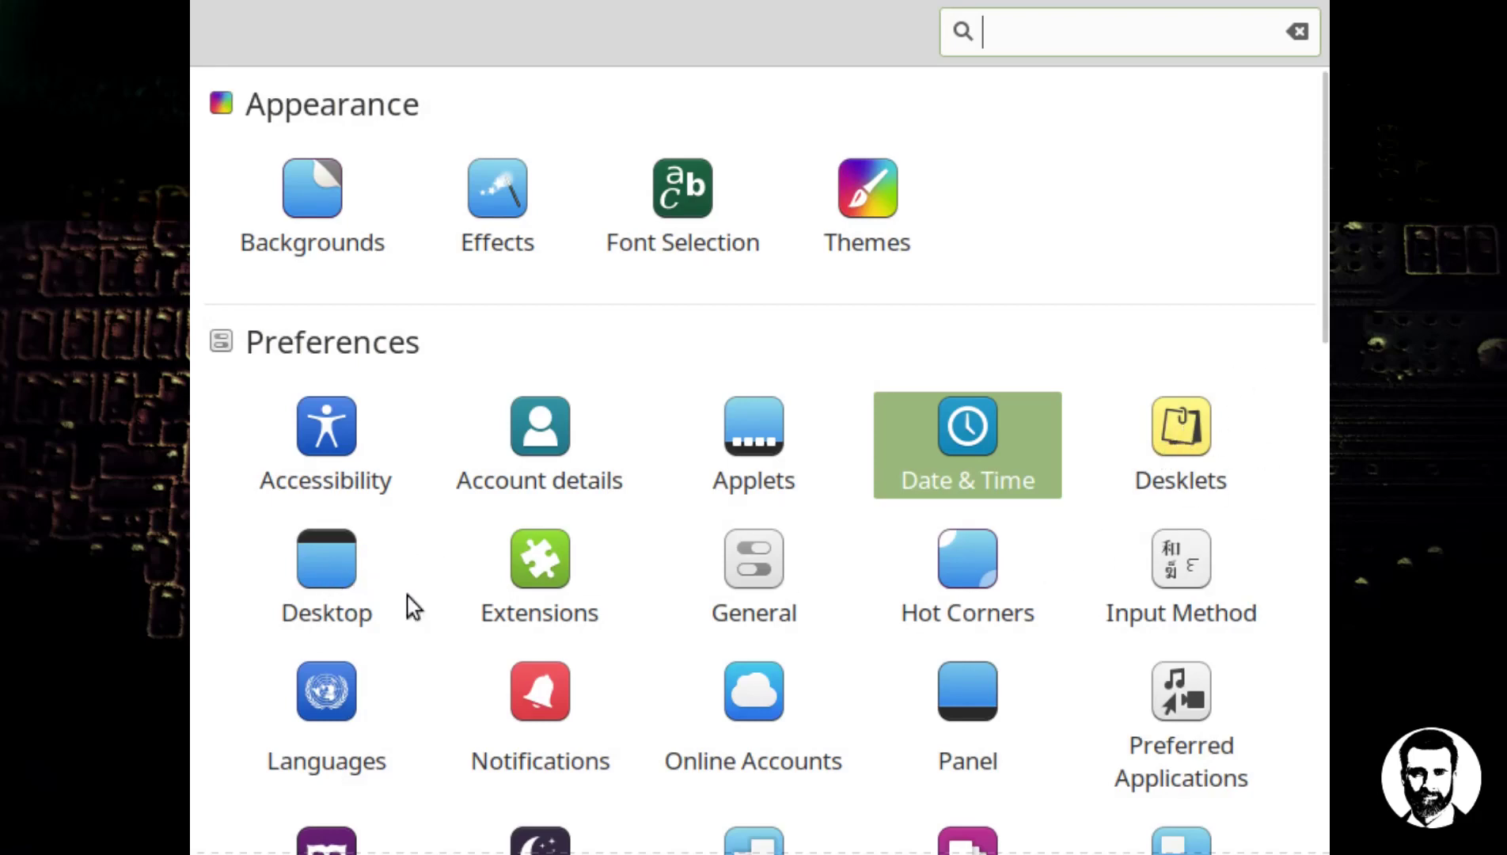
Step: Examine the General settings, including the available options for user interface scaling
left_click(751, 560)
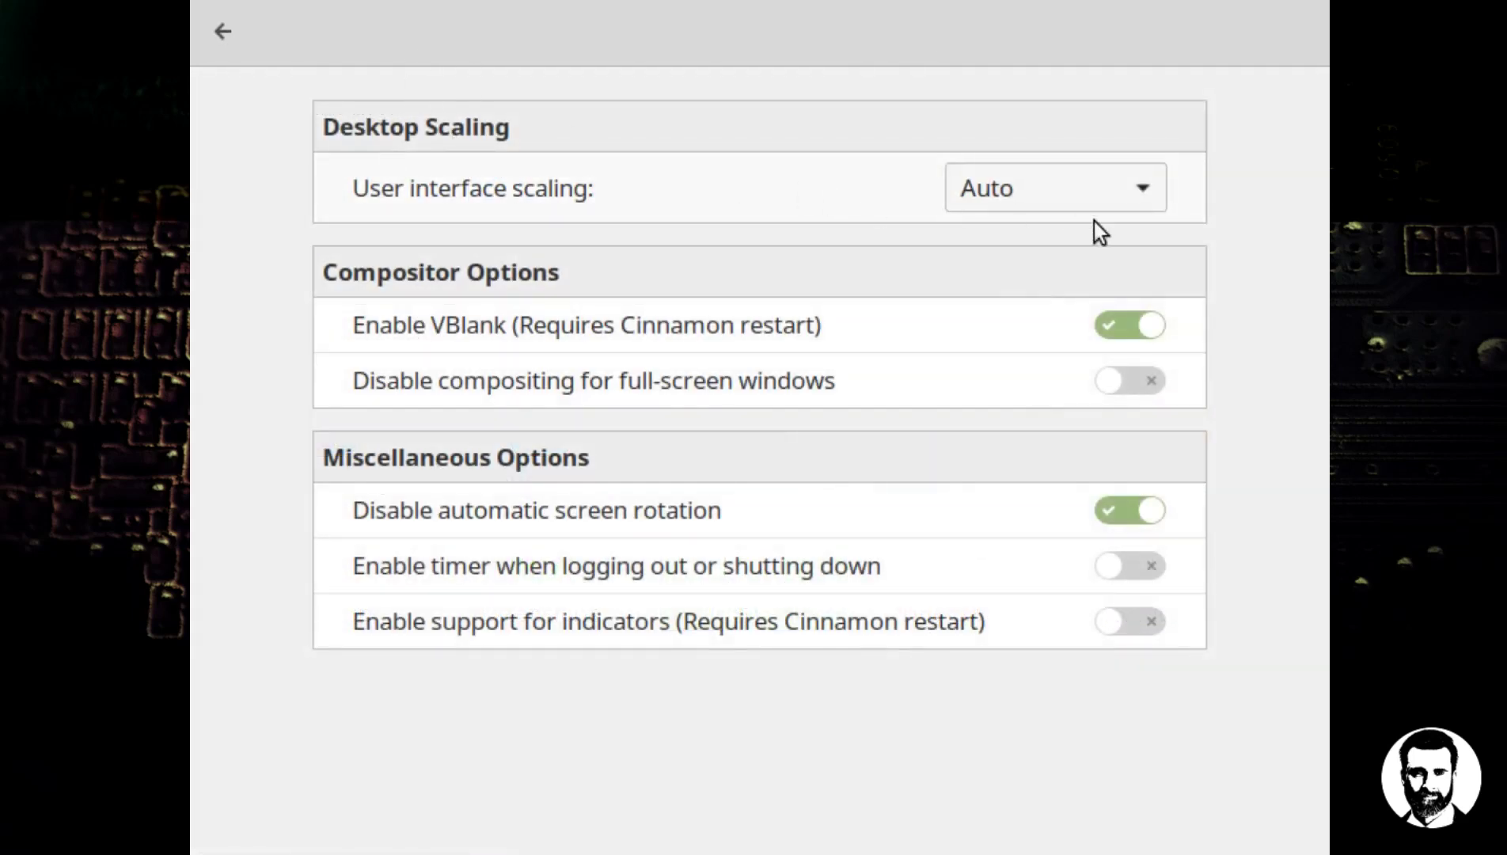
left_click(1055, 206)
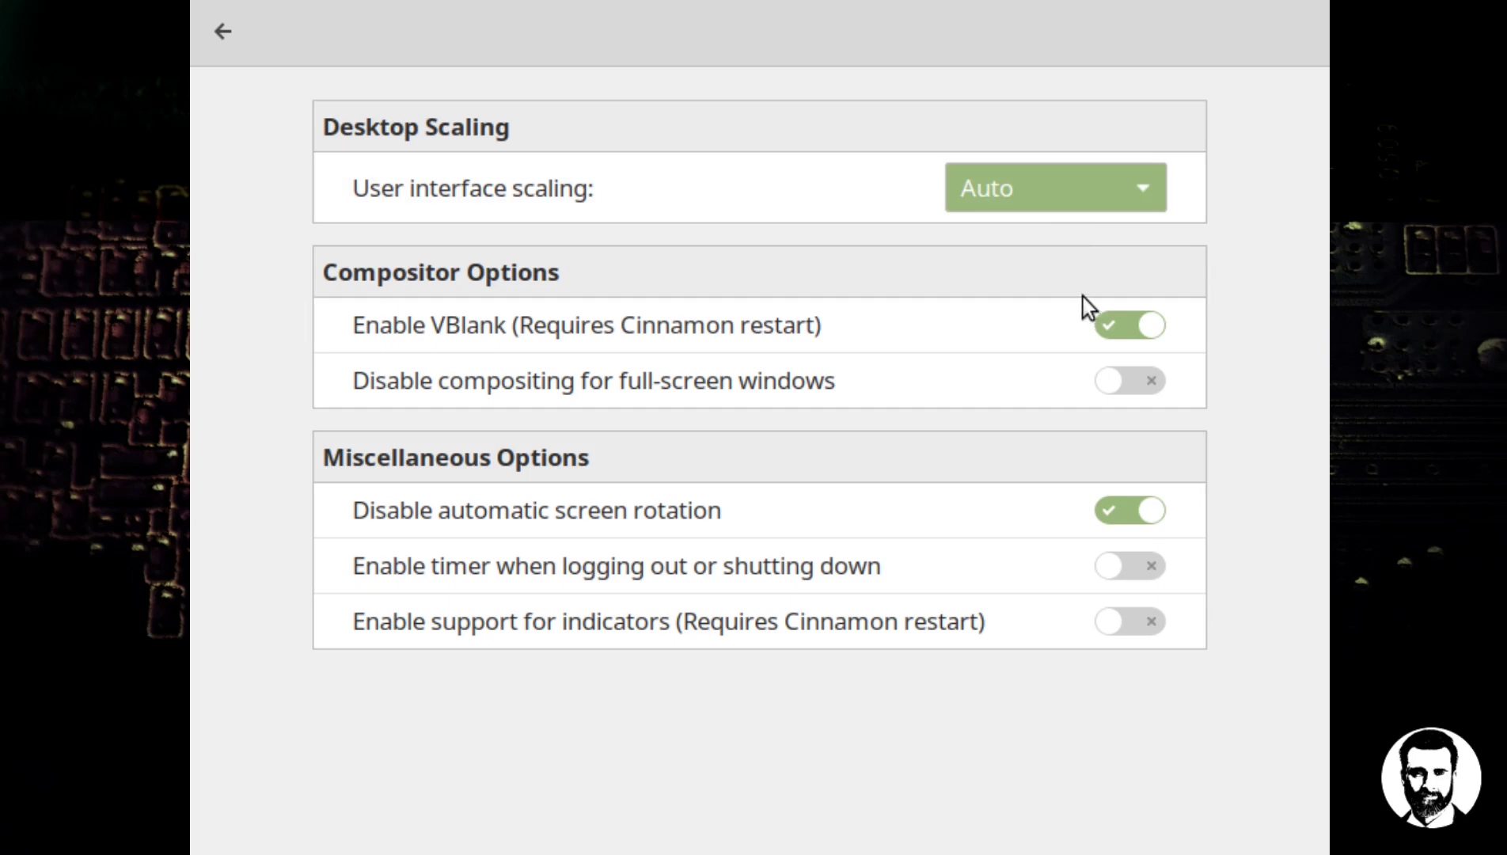
left_click(1065, 103)
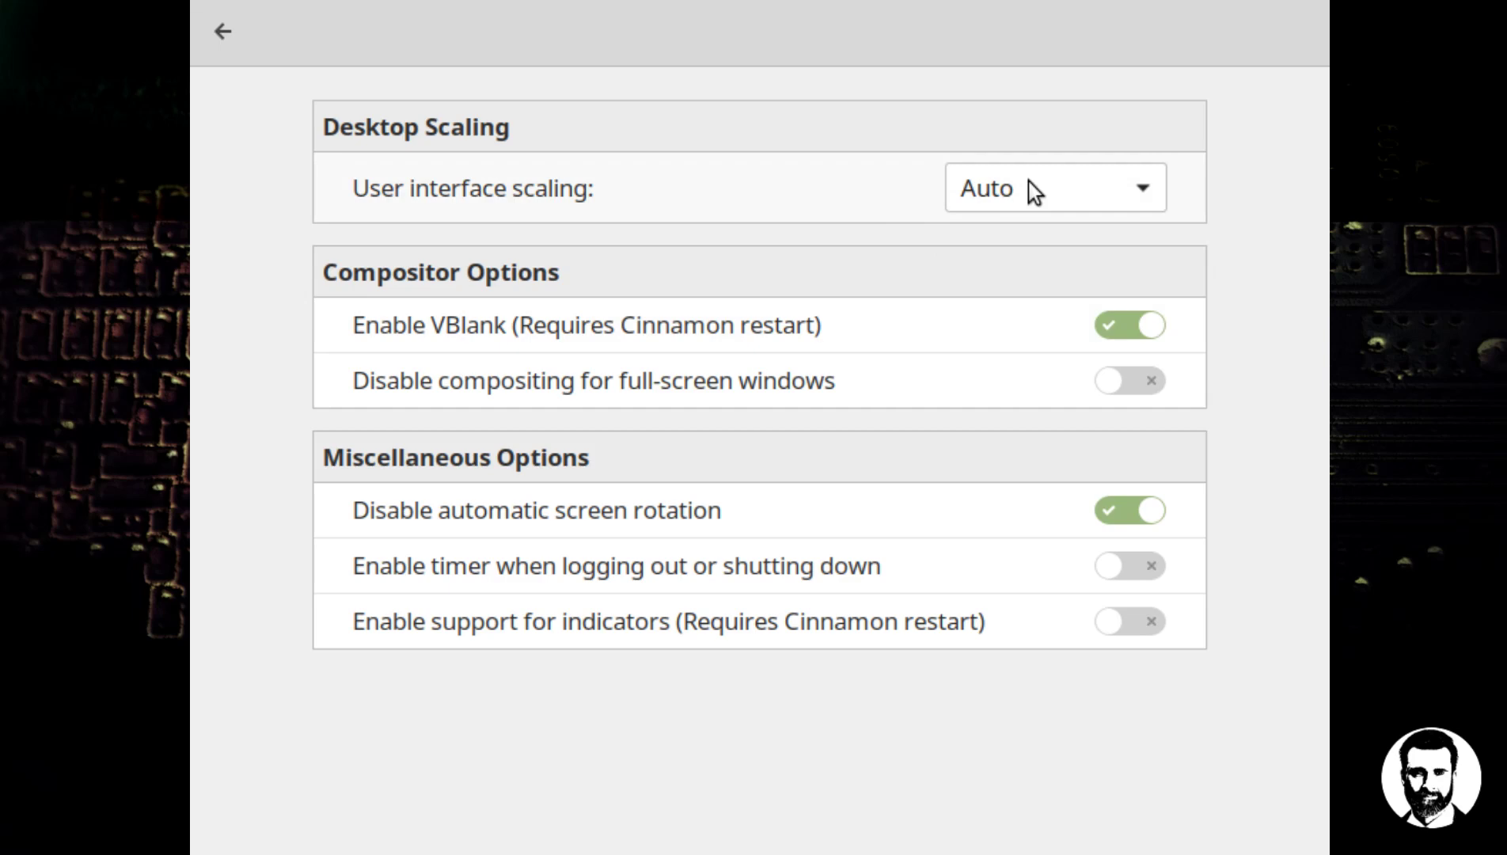
left_click(215, 32)
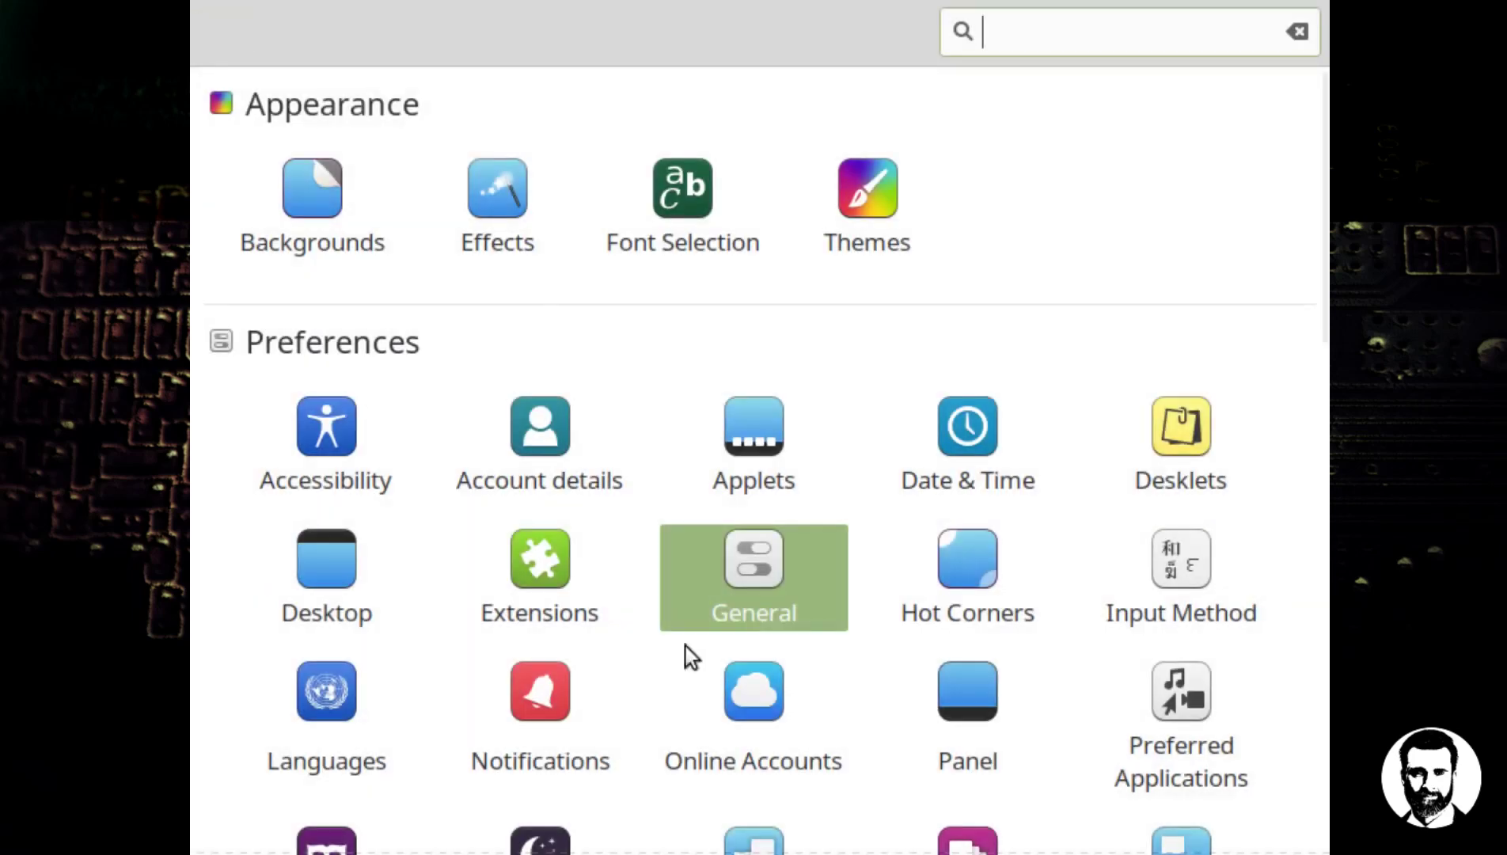
Step: Enable the upper-left hot corner with the Show all workspaces action
left_click(1008, 575)
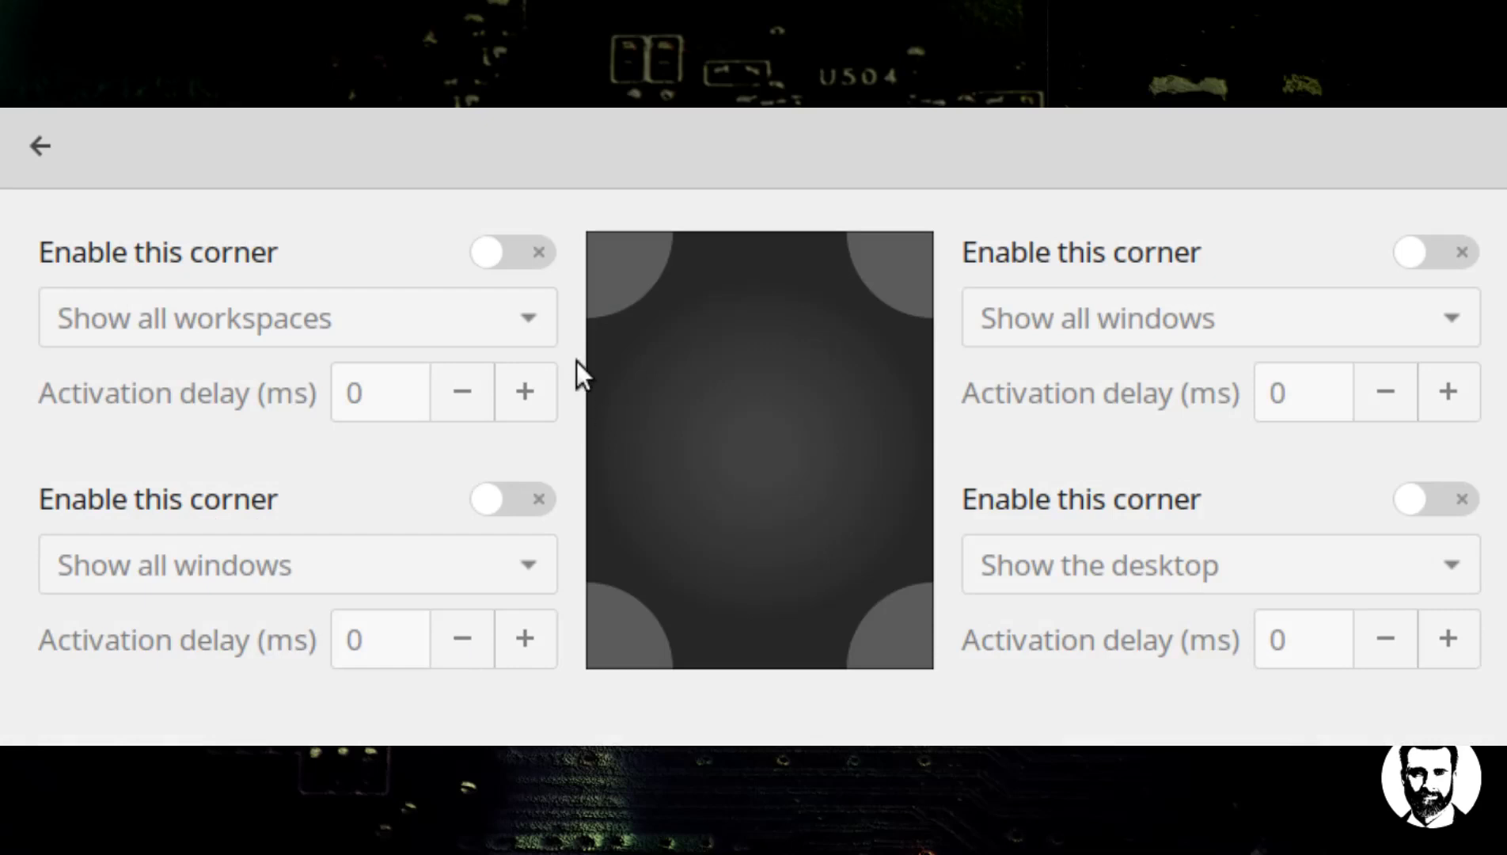
left_click(482, 256)
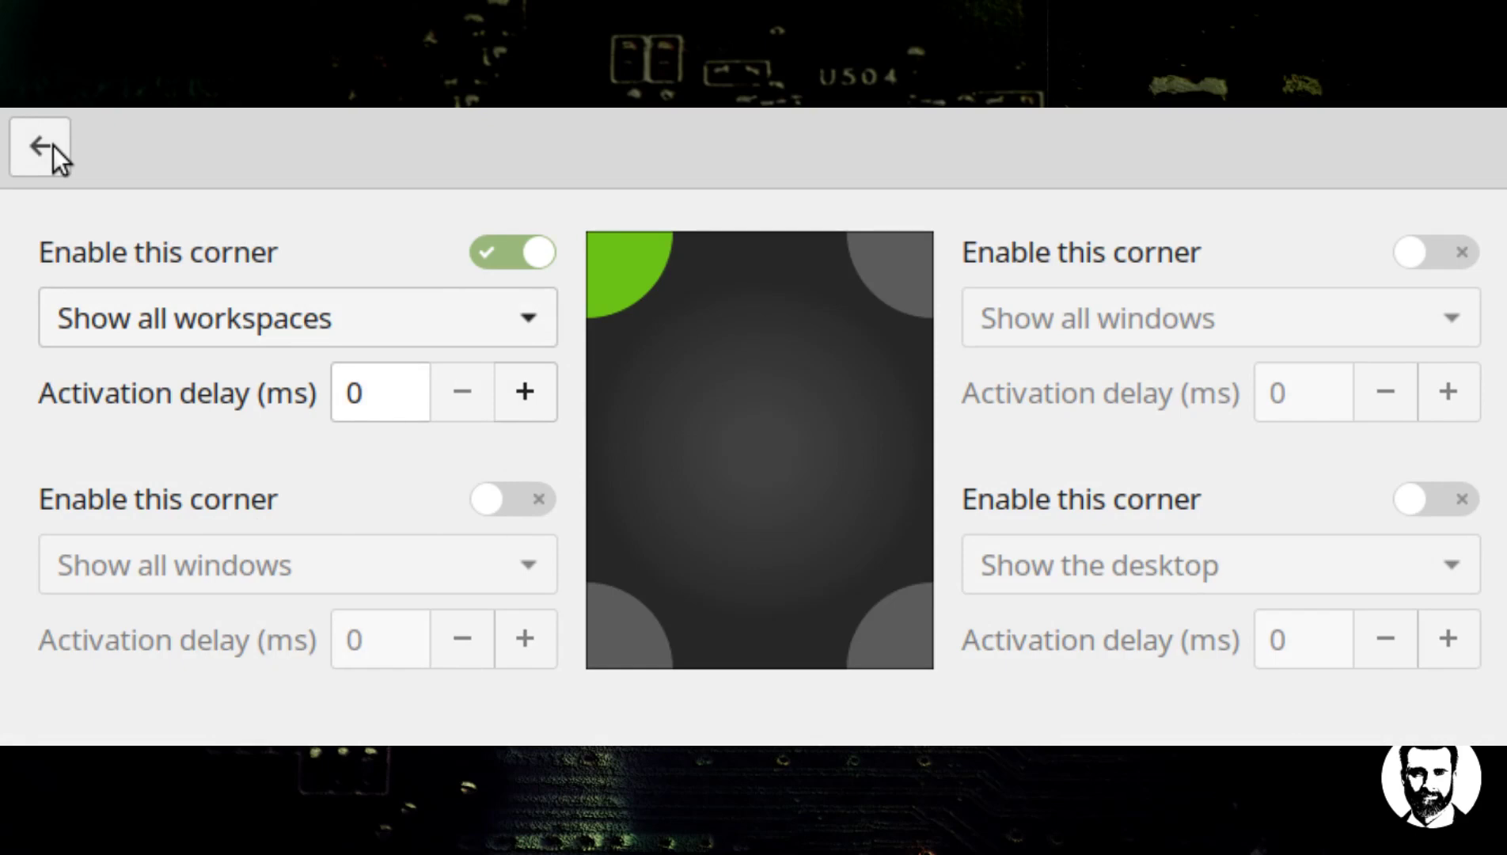
left_click(173, 338)
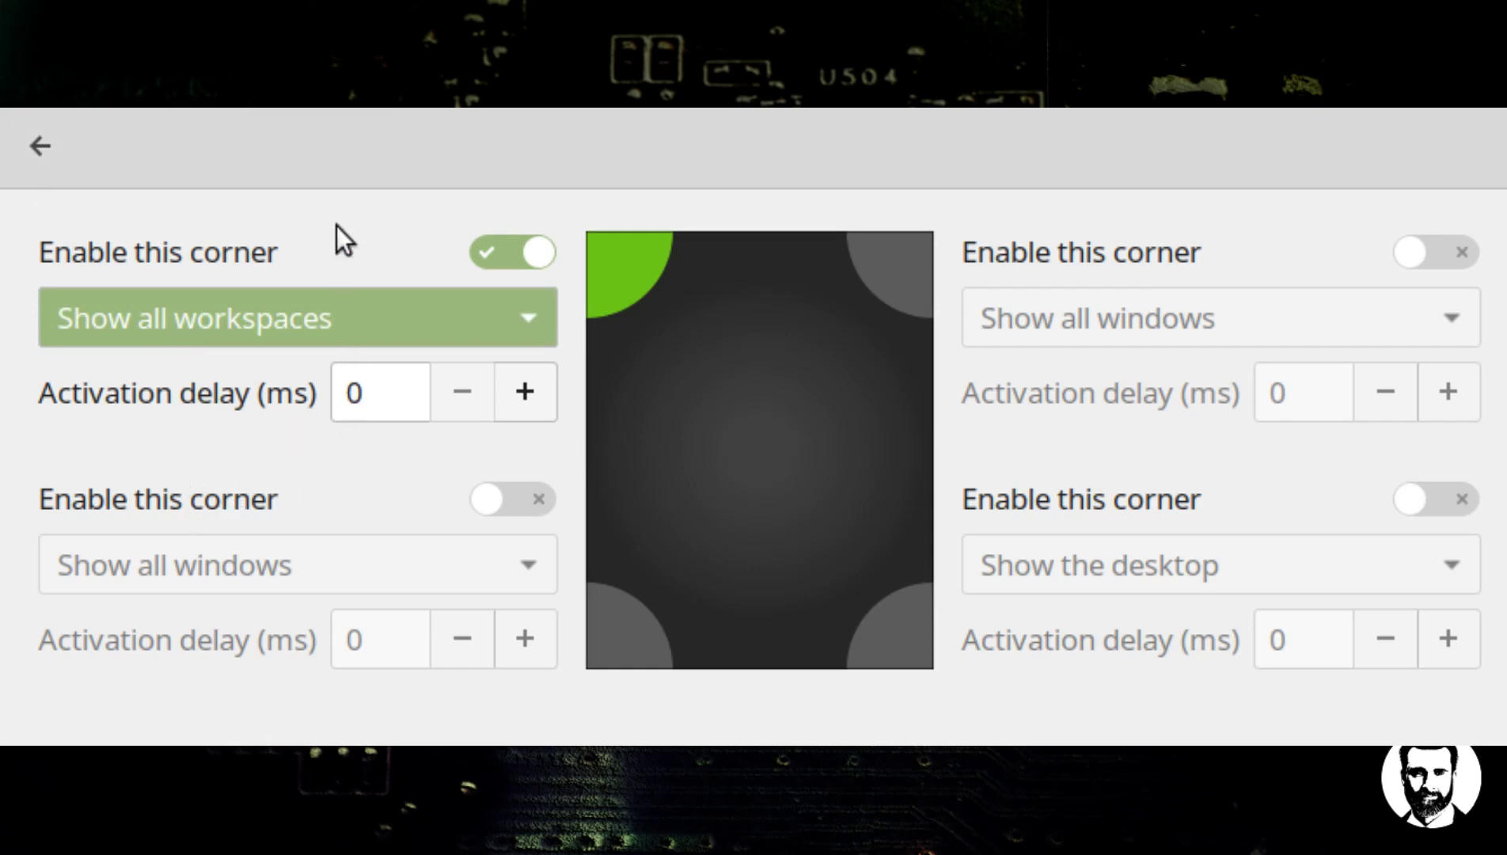
left_click(52, 148)
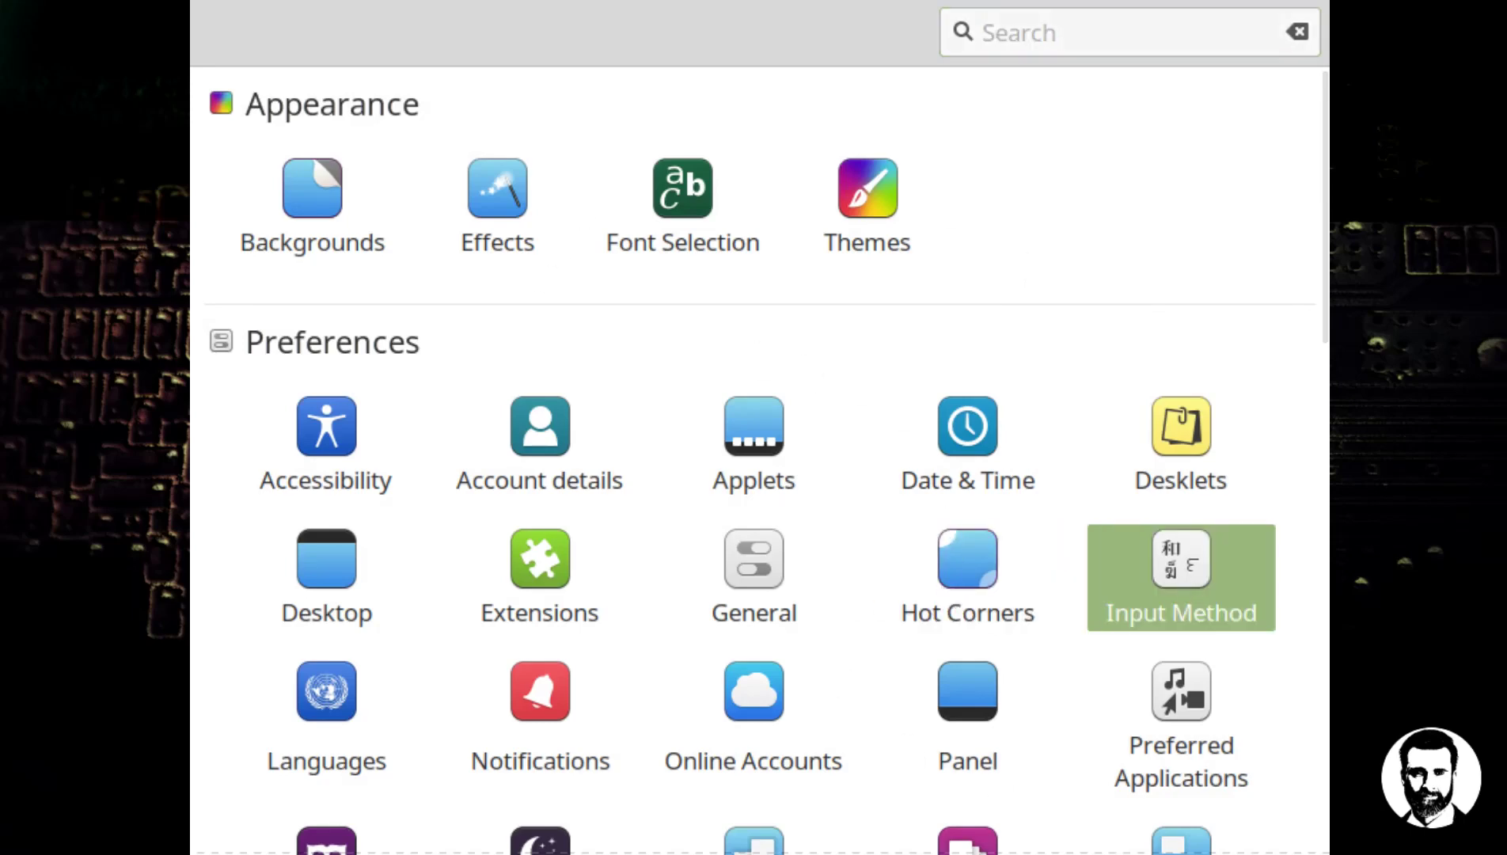
Step: Examine the Windows settings for title bar buttons, window behavior and the location options for newly opened windows
scroll(486, 557, "down", 2)
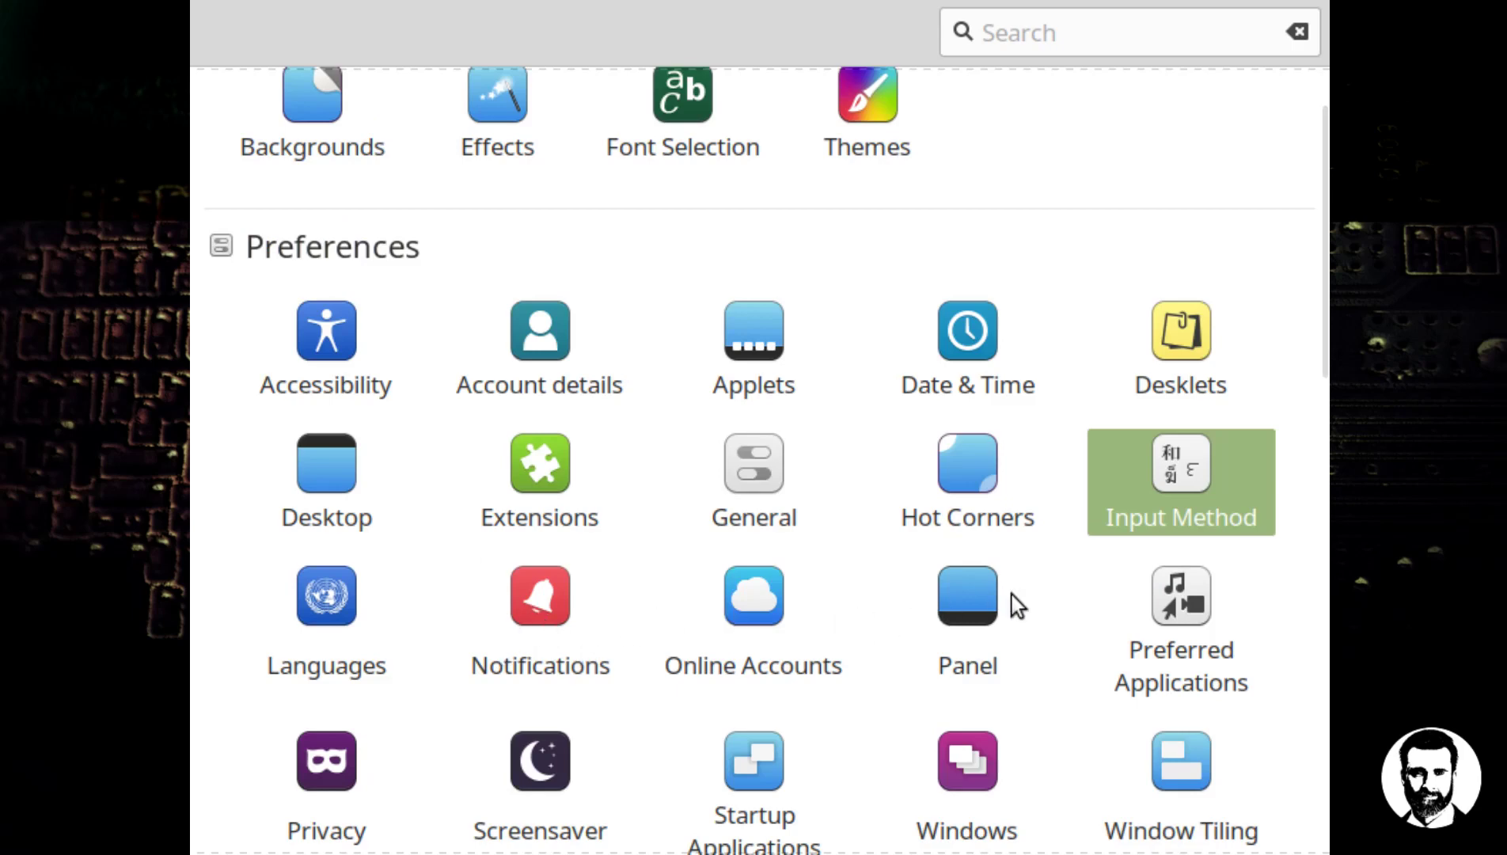
scroll(1054, 659, "down", 8)
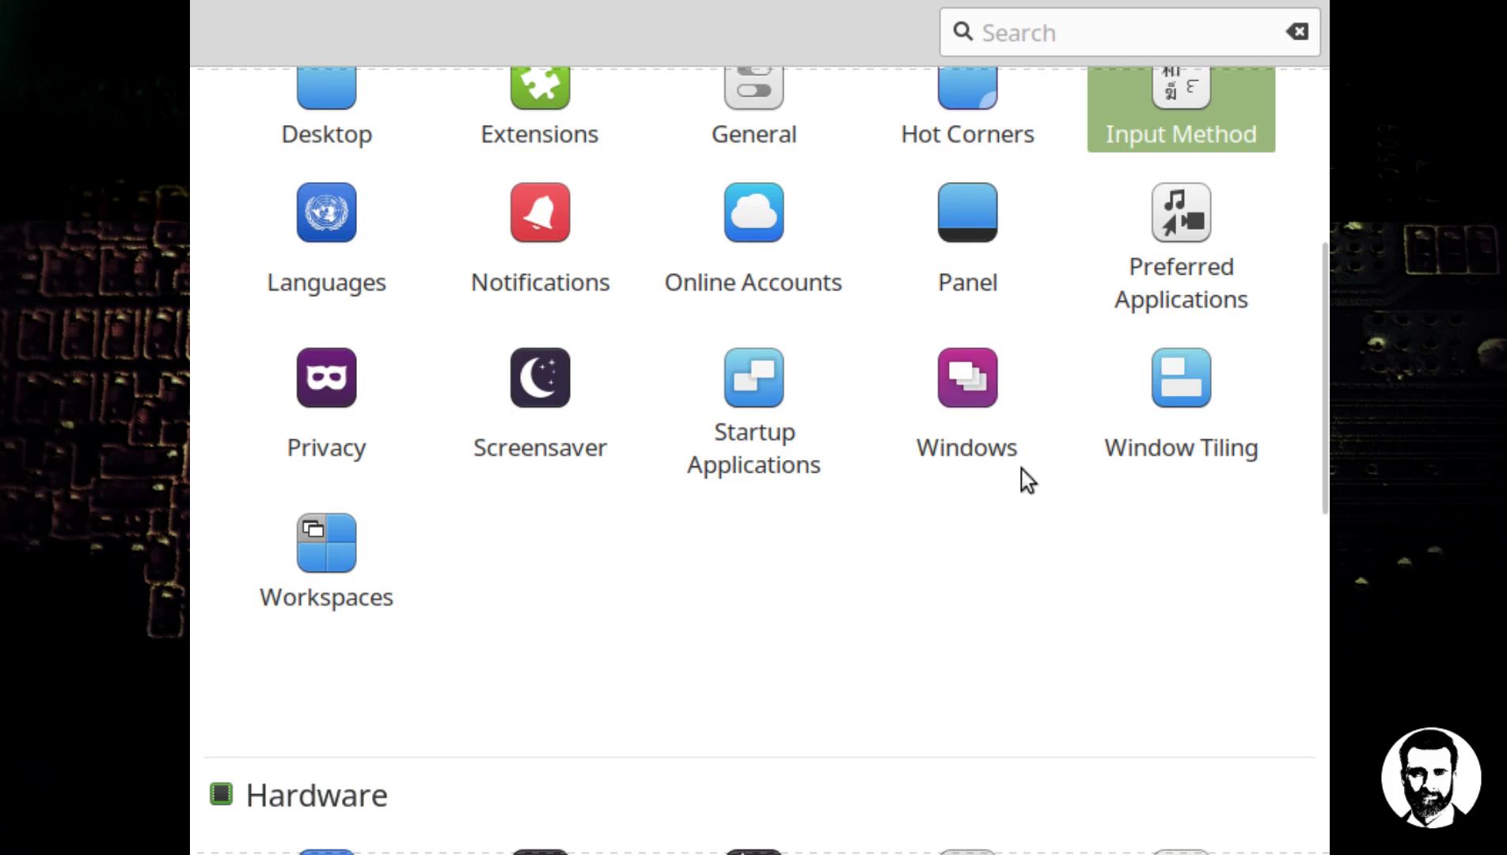
left_click(943, 381)
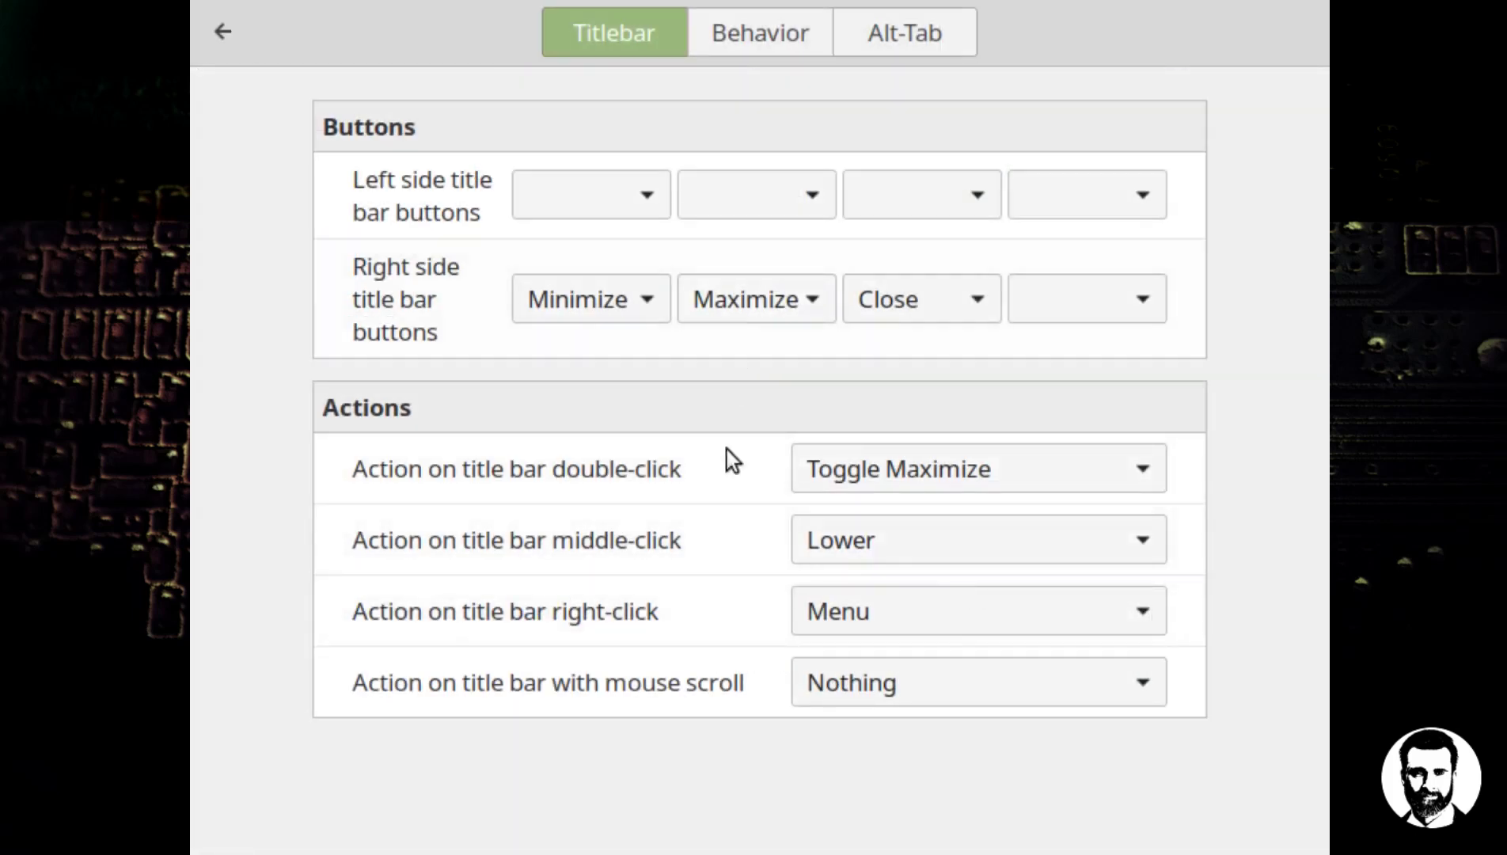
left_click(754, 44)
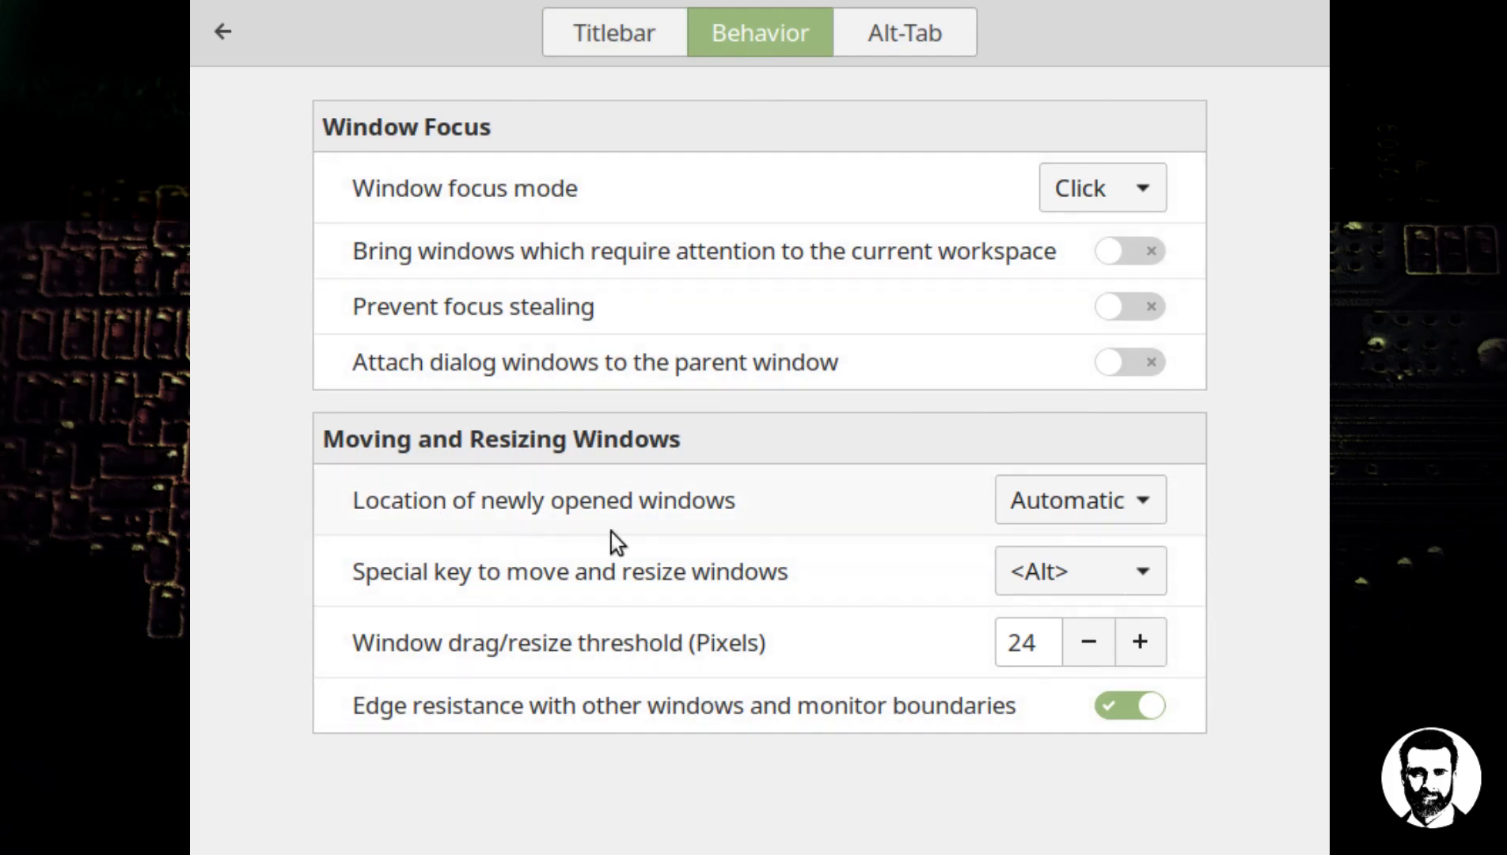
left_click(1081, 495)
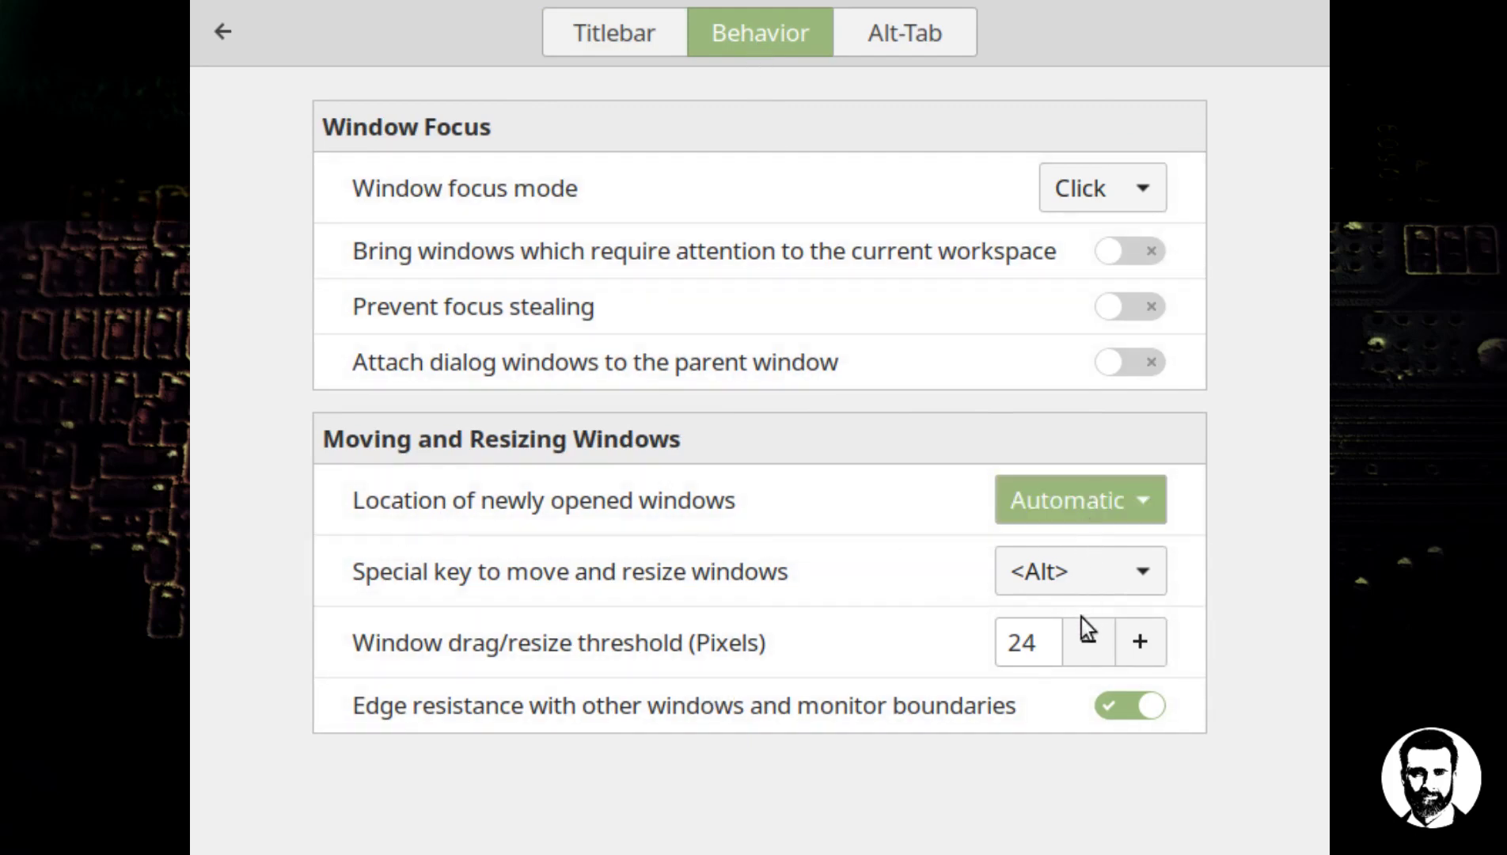
left_click(1073, 507)
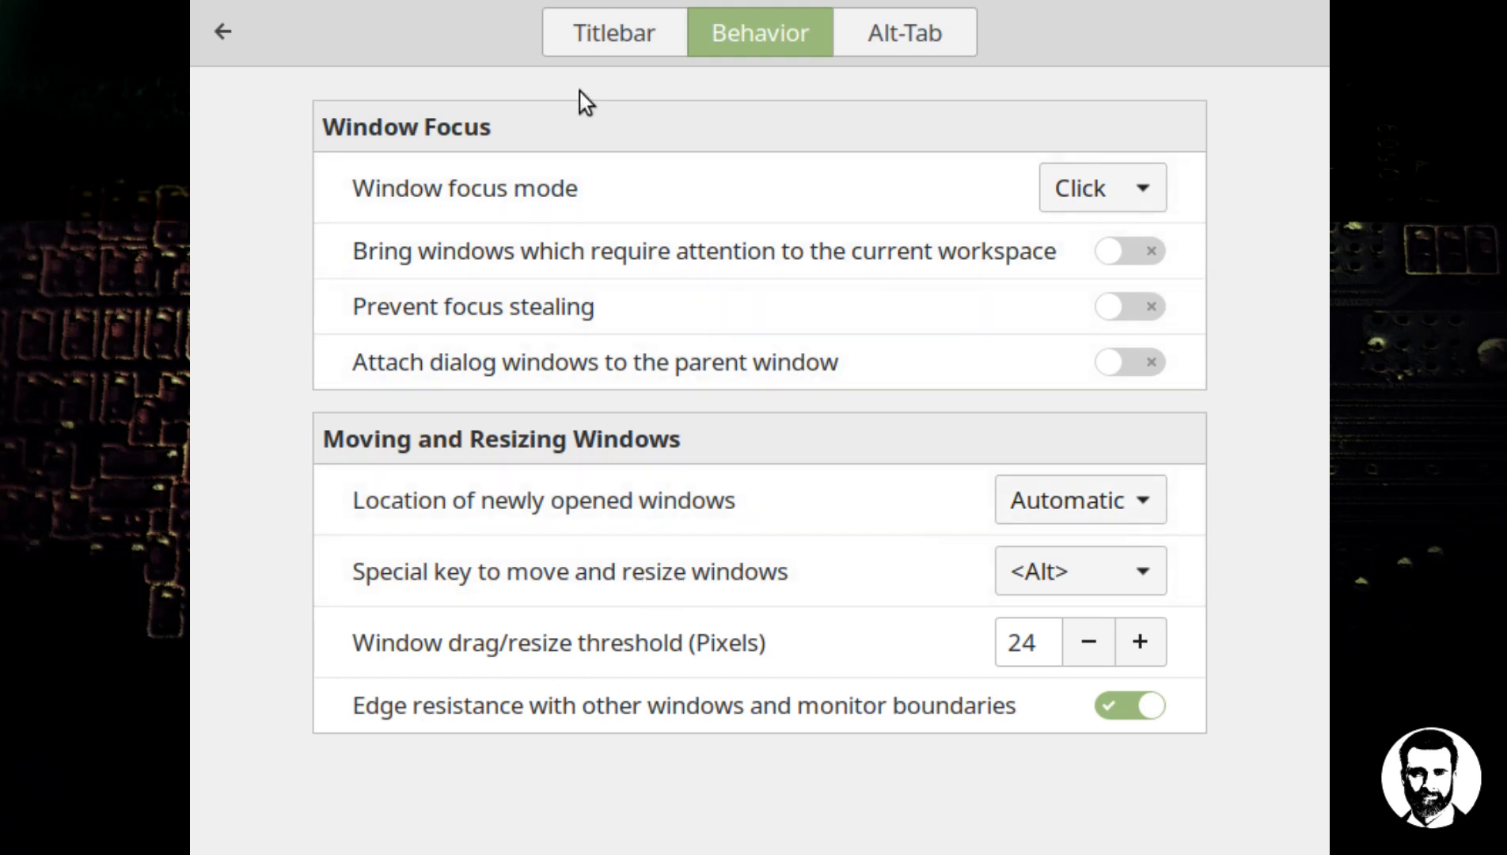
left_click(596, 43)
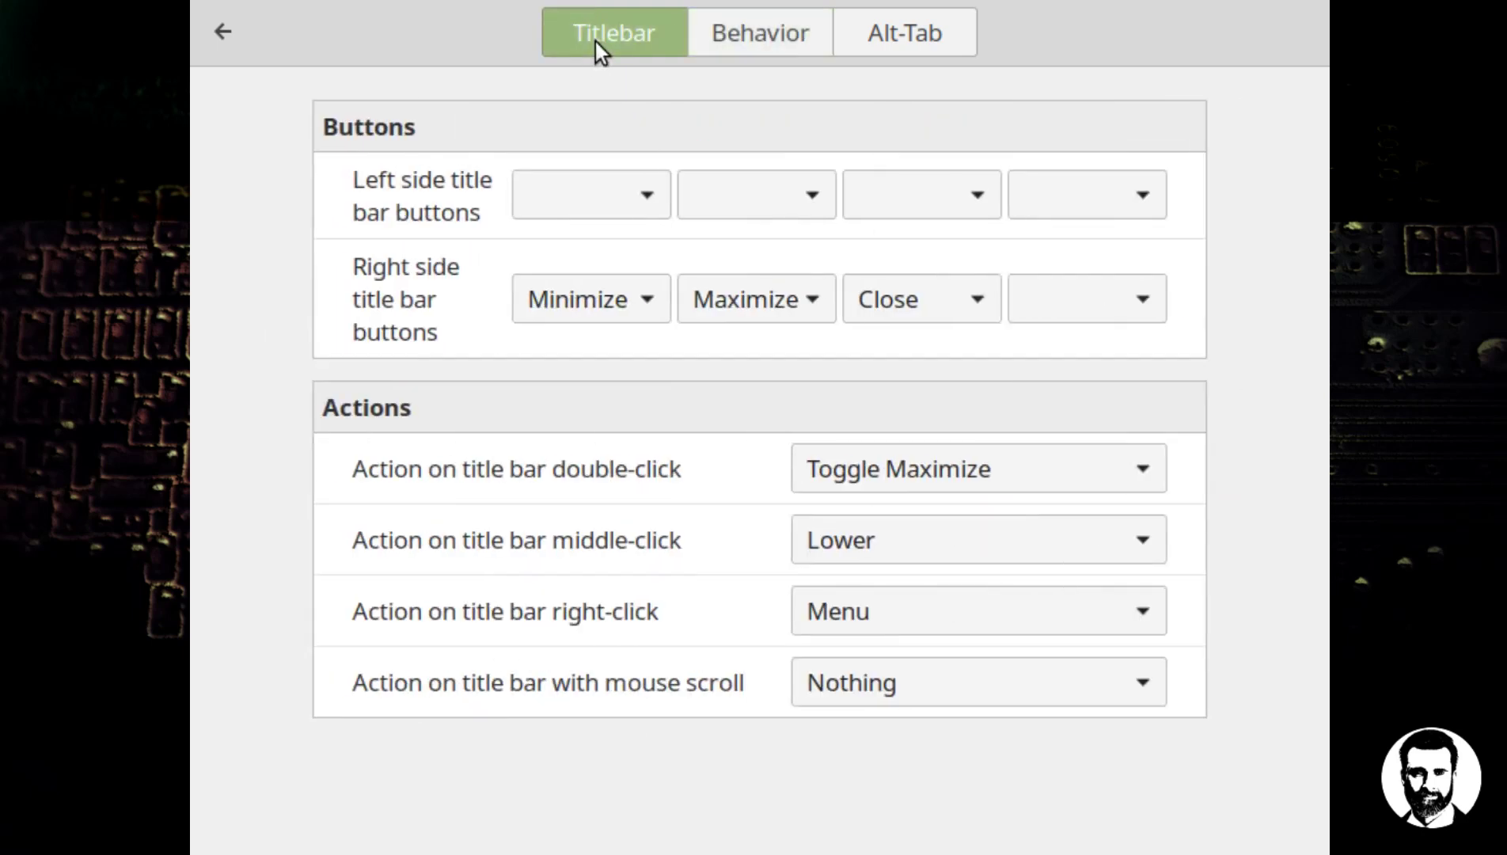
left_click(224, 32)
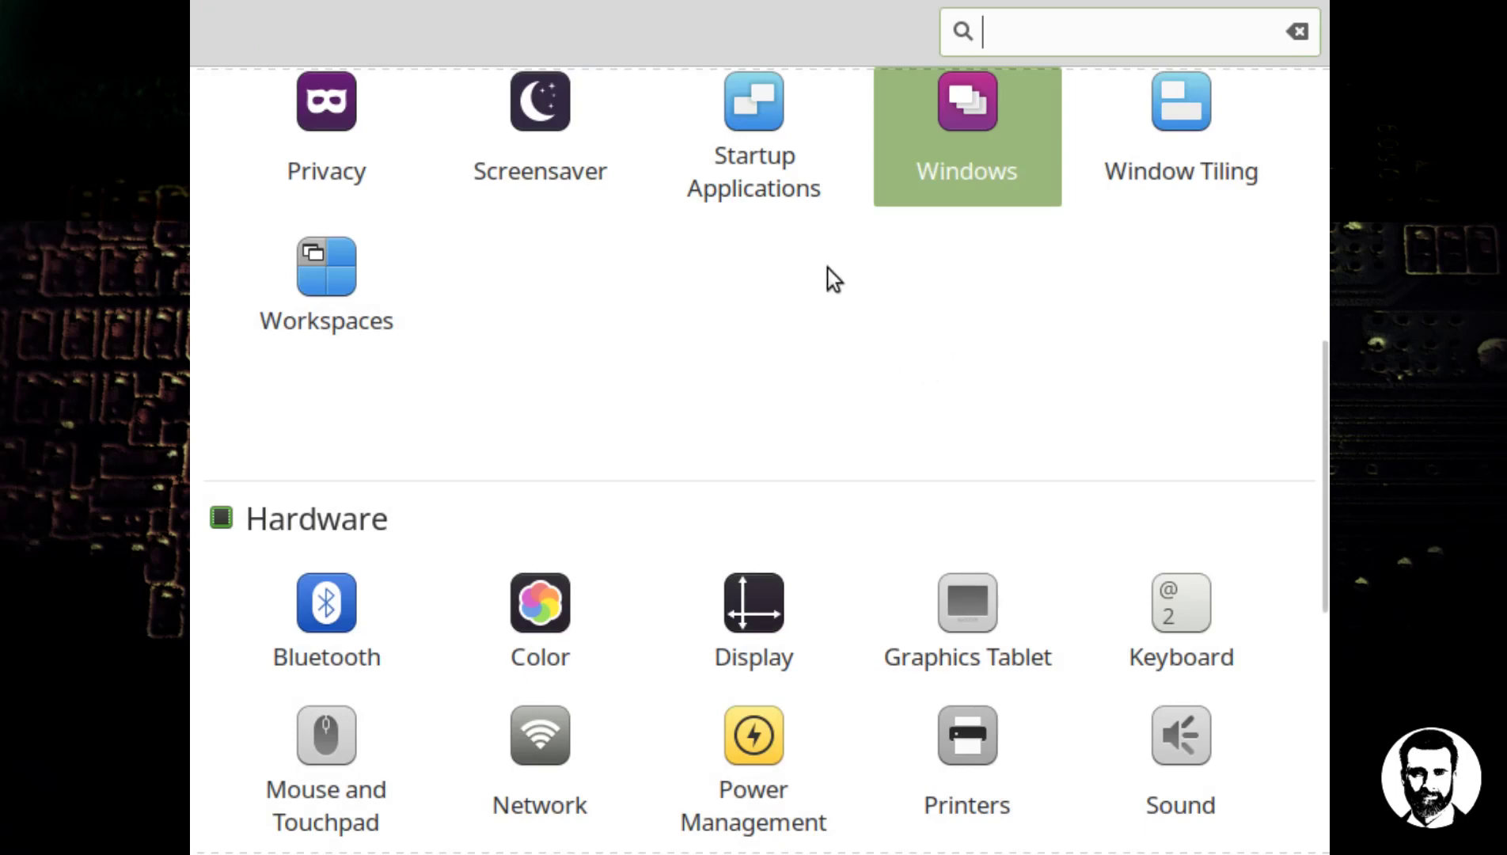
Step: Check the screensaver and lock settings, and turn on remembering recently accessed files in the Privacy settings
left_click(551, 125)
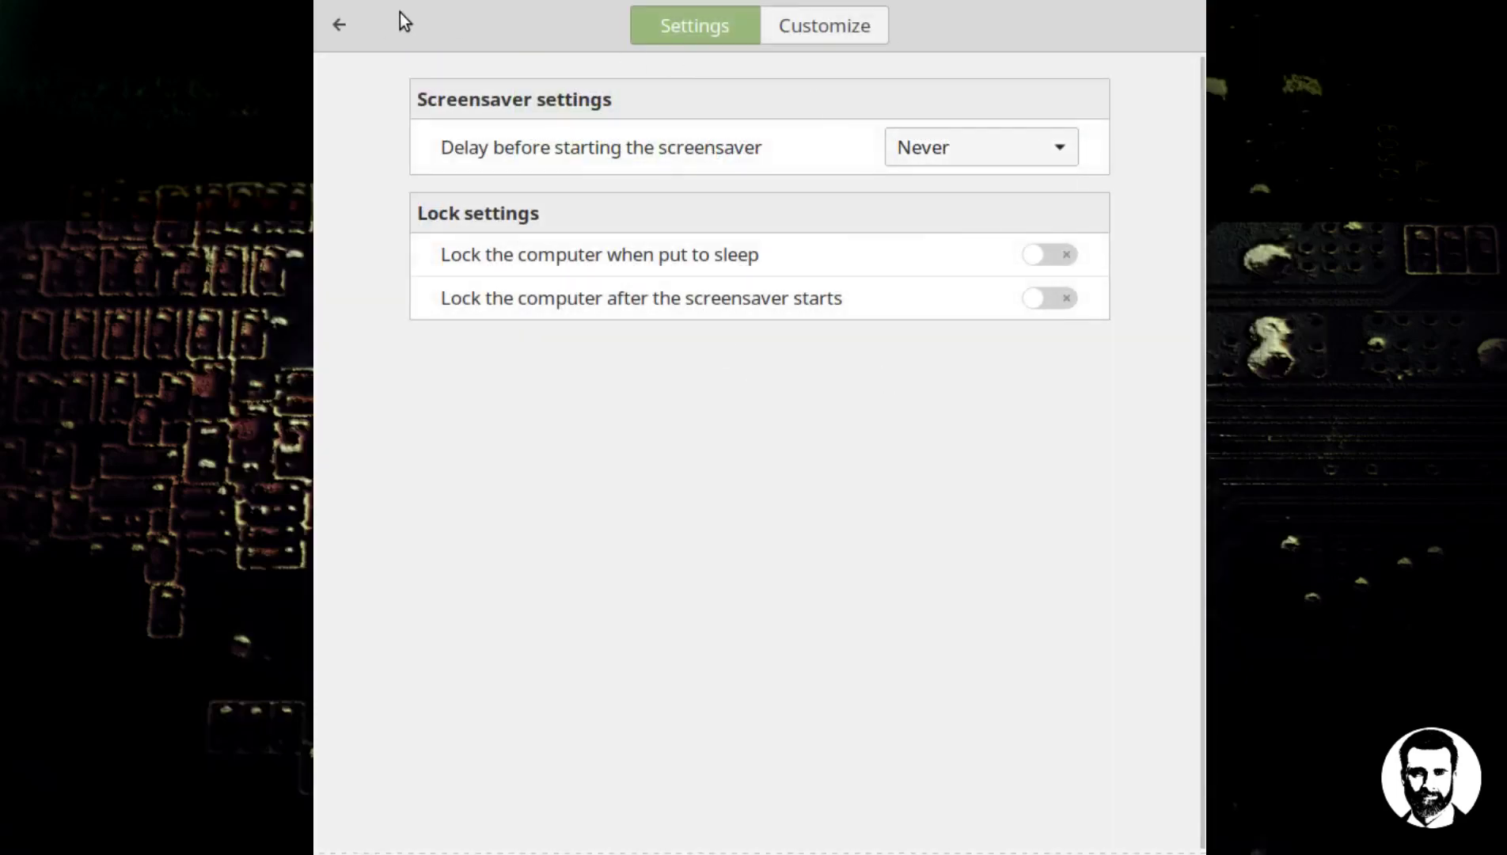
left_click(345, 25)
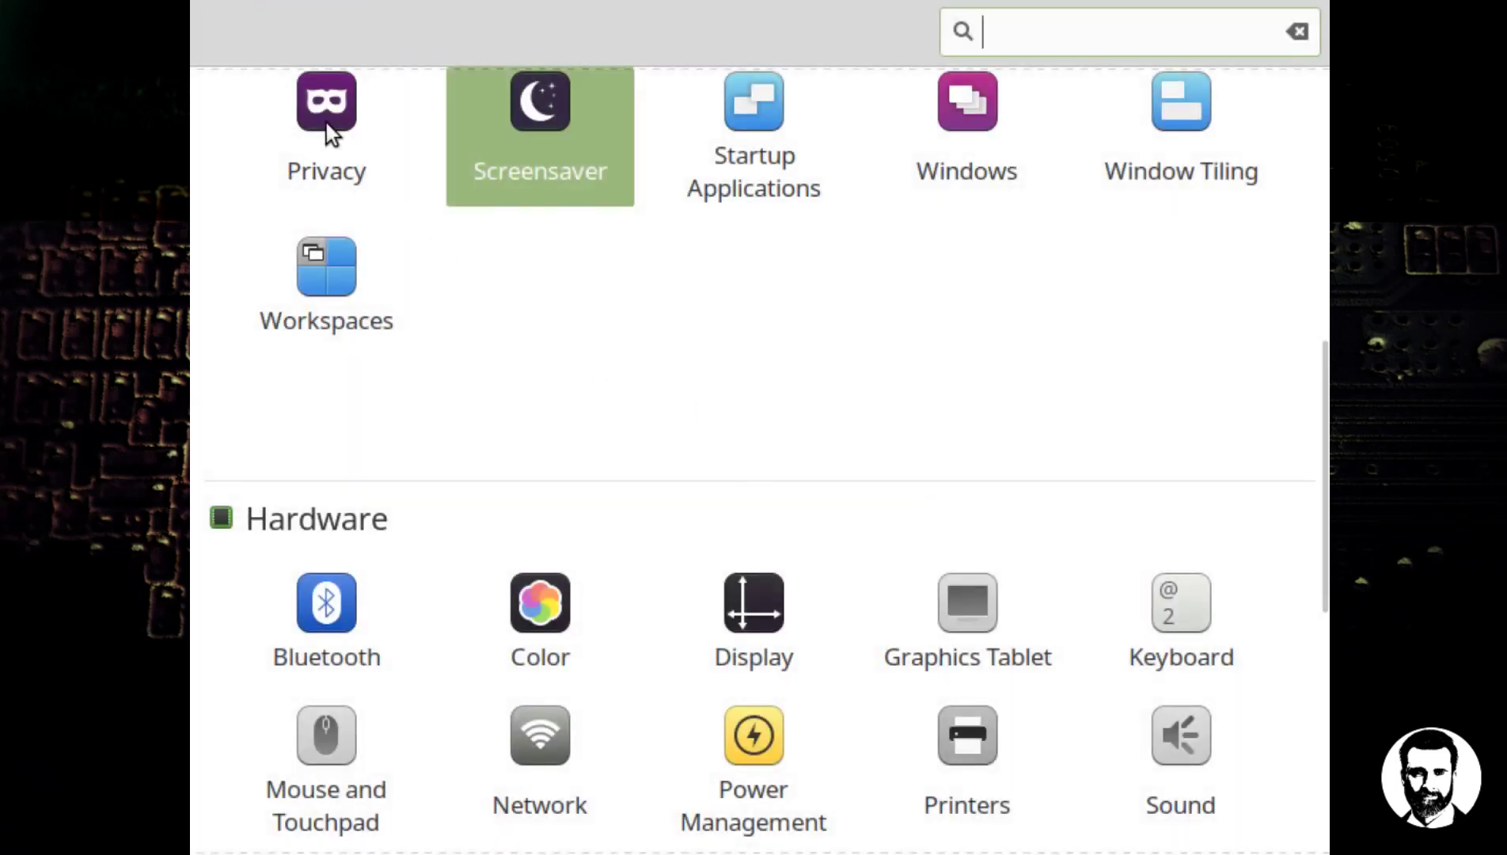
left_click(326, 122)
left_click(1176, 117)
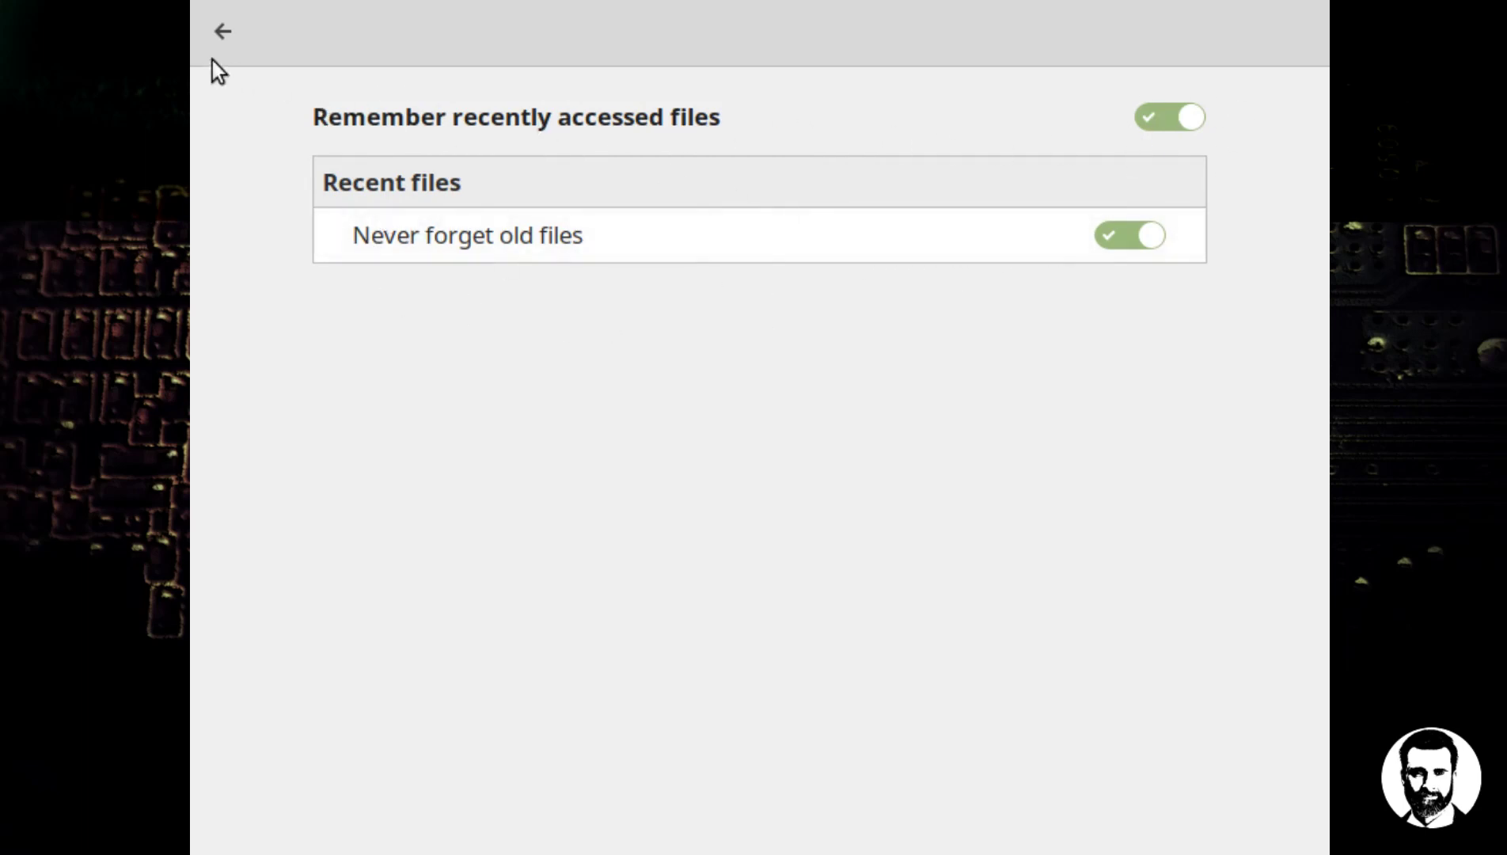
left_click(207, 35)
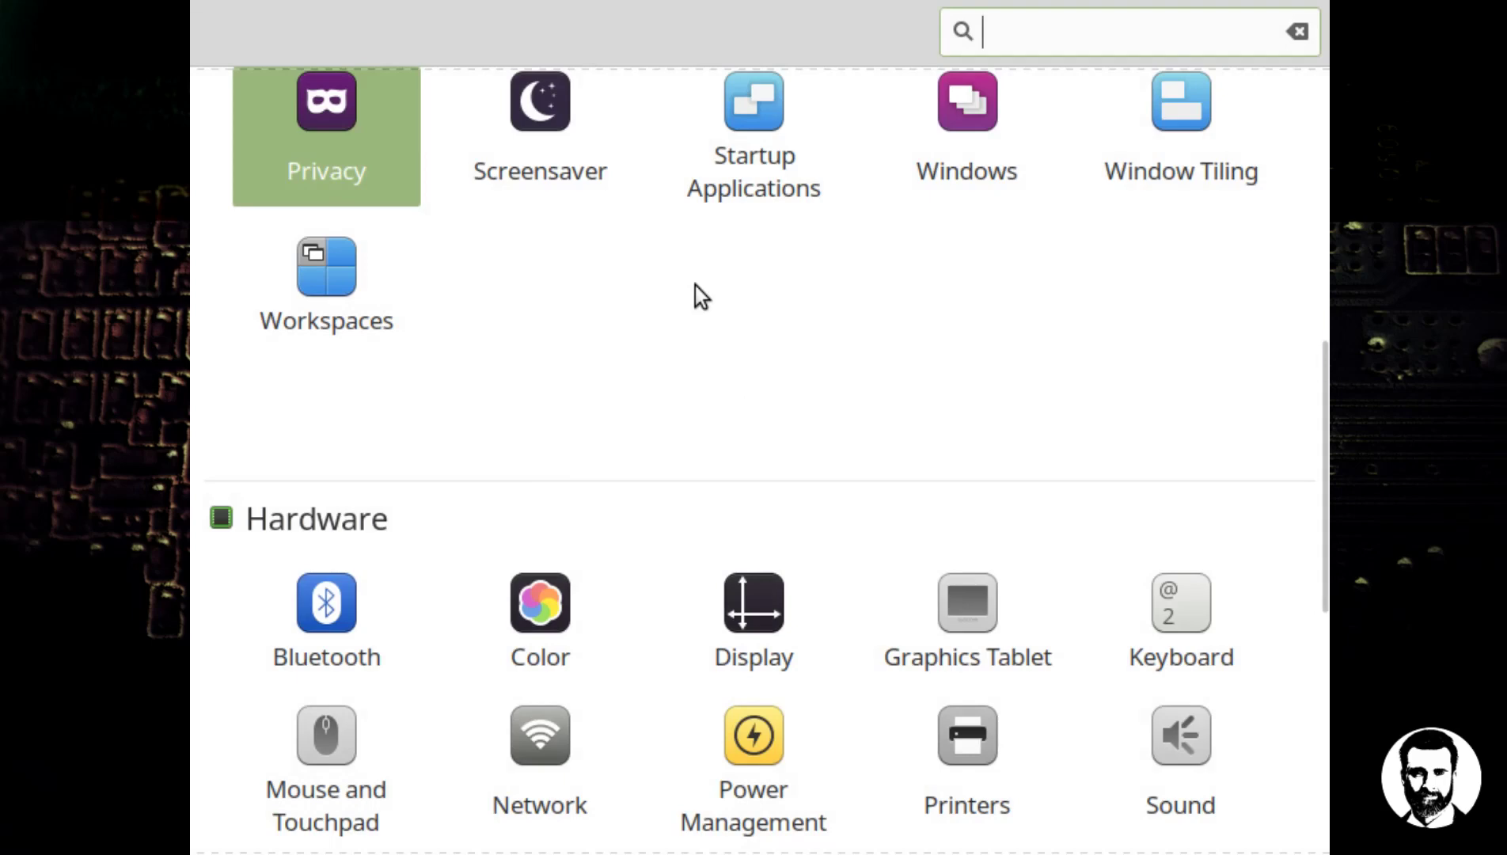
scroll(695, 285, "up", 4)
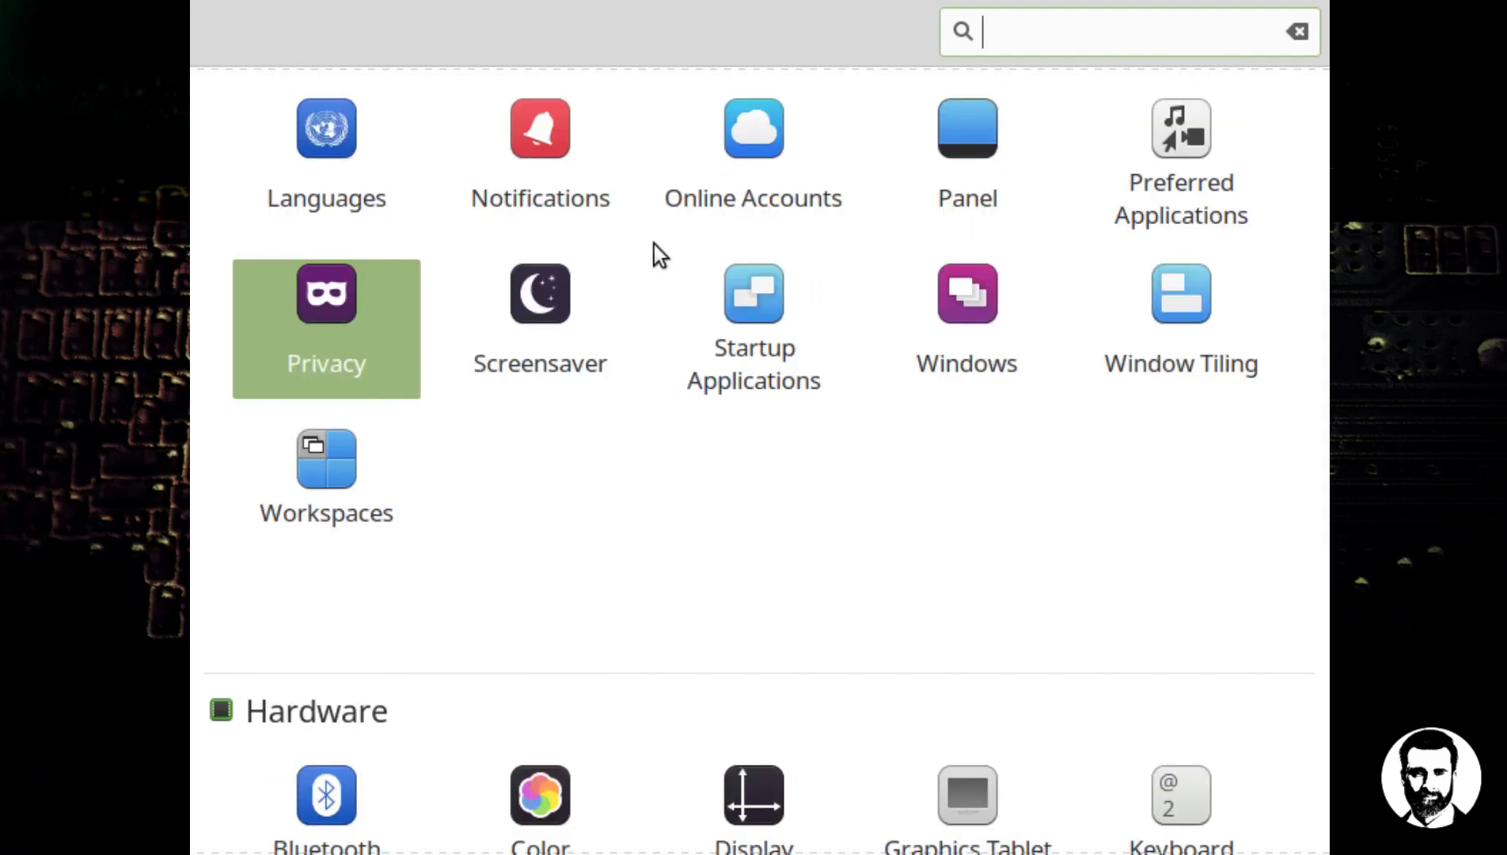
scroll(667, 352, "down", 4)
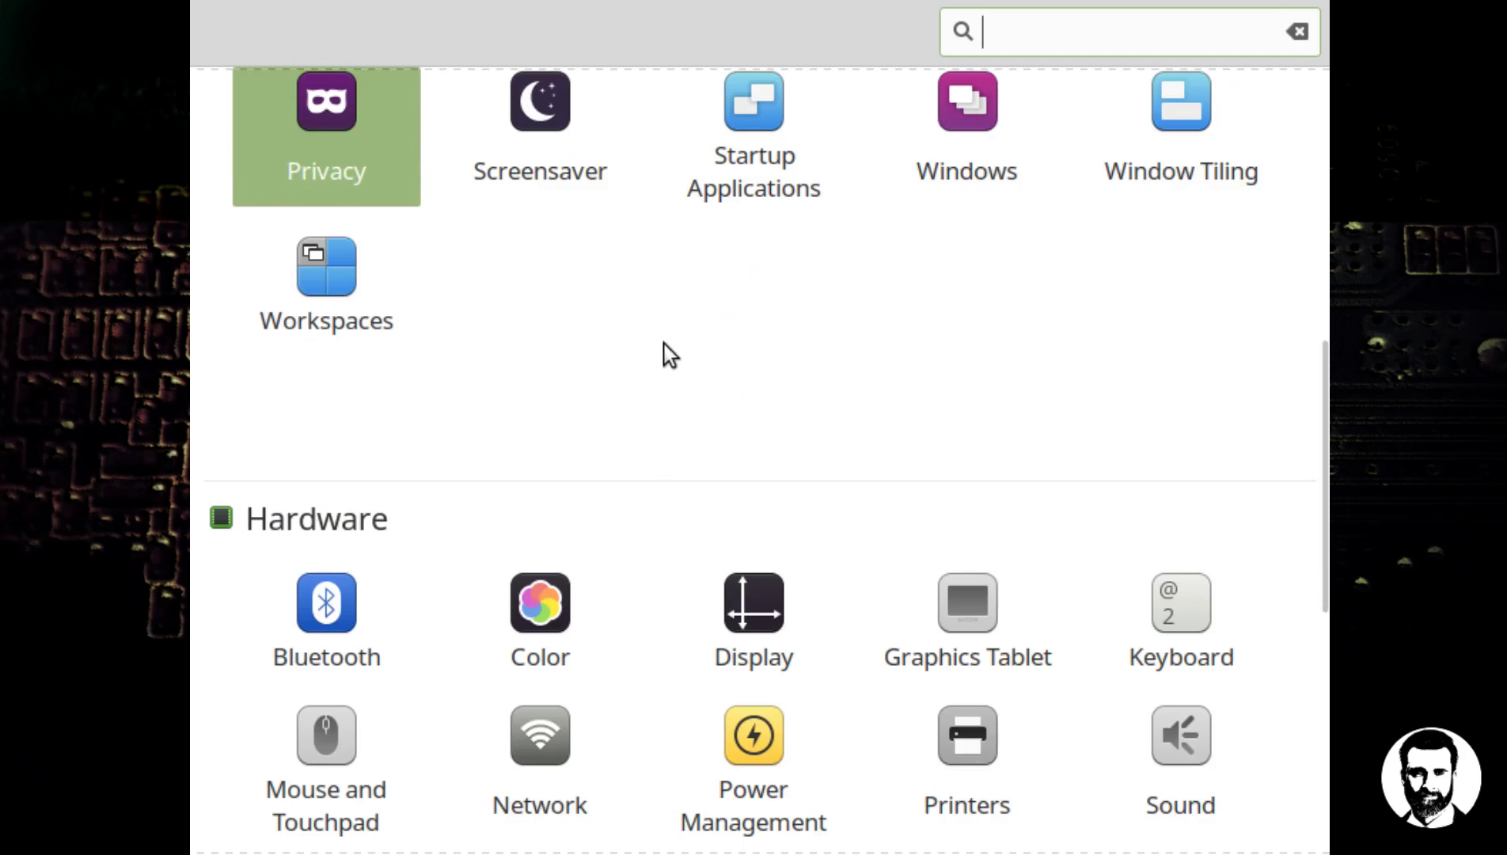
Step: Turn off Never forget old files in the Privacy settings to check the days-to-remember option, and turn it back on
left_click(376, 165)
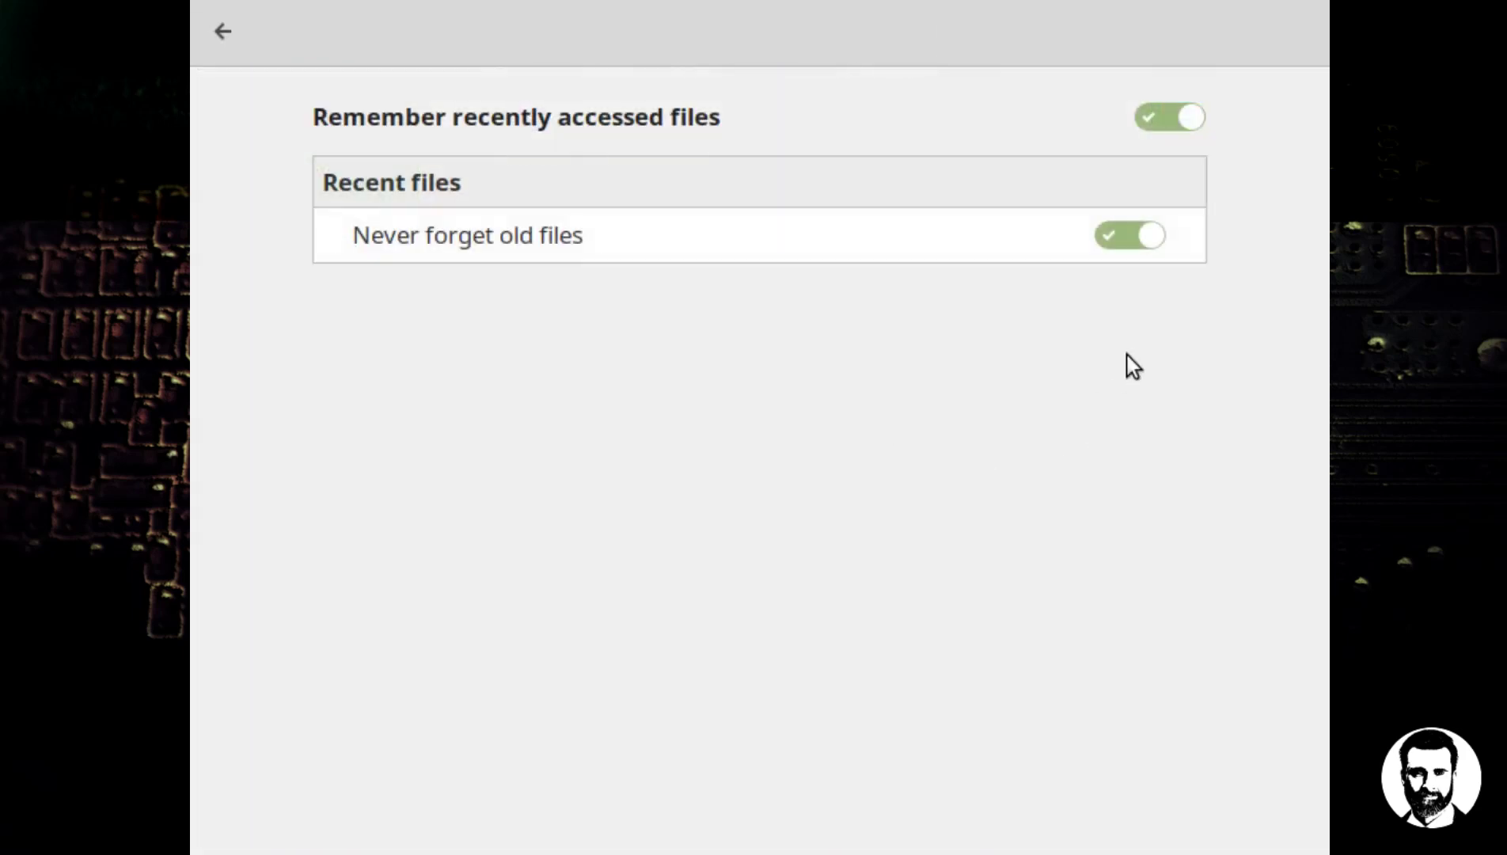
left_click(1141, 250)
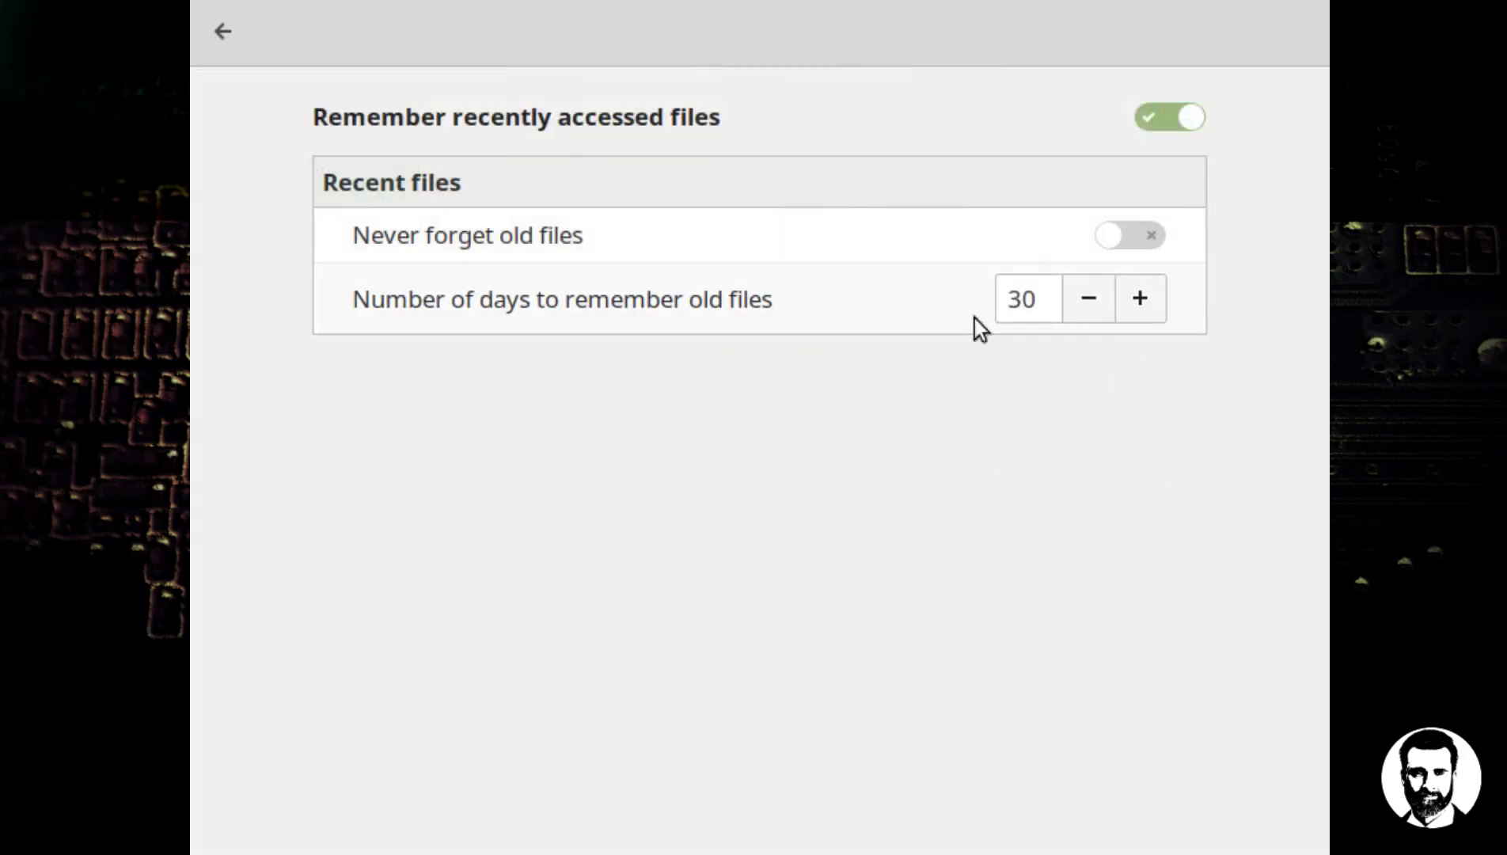
left_click(1128, 236)
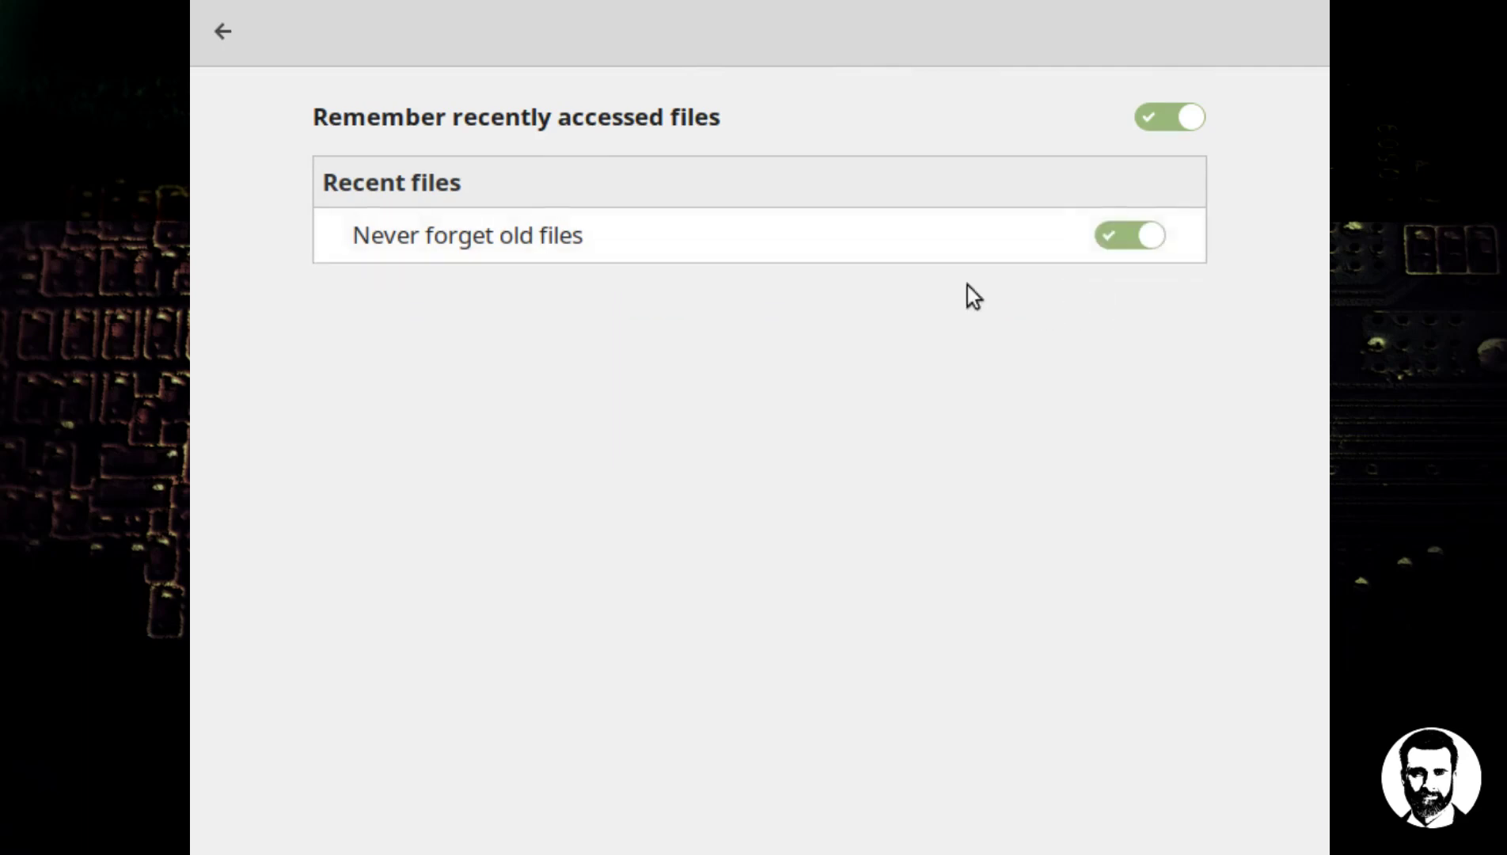
left_click(229, 26)
Step: Check the Display settings in the Hardware section, including the monitor's resolution options
scroll(1084, 404, "down", 2)
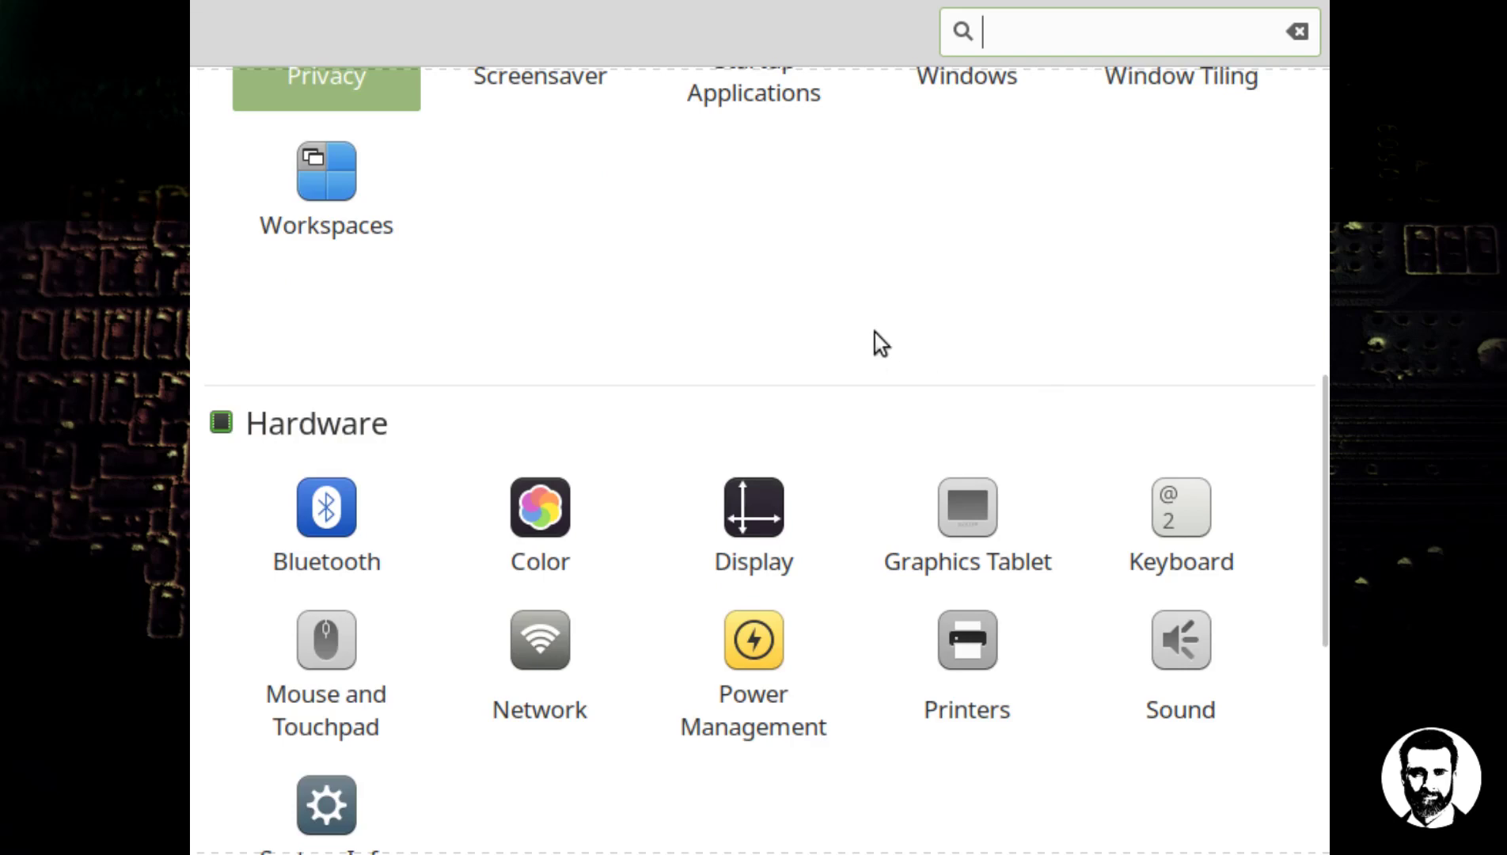
scroll(875, 331, "down", 4)
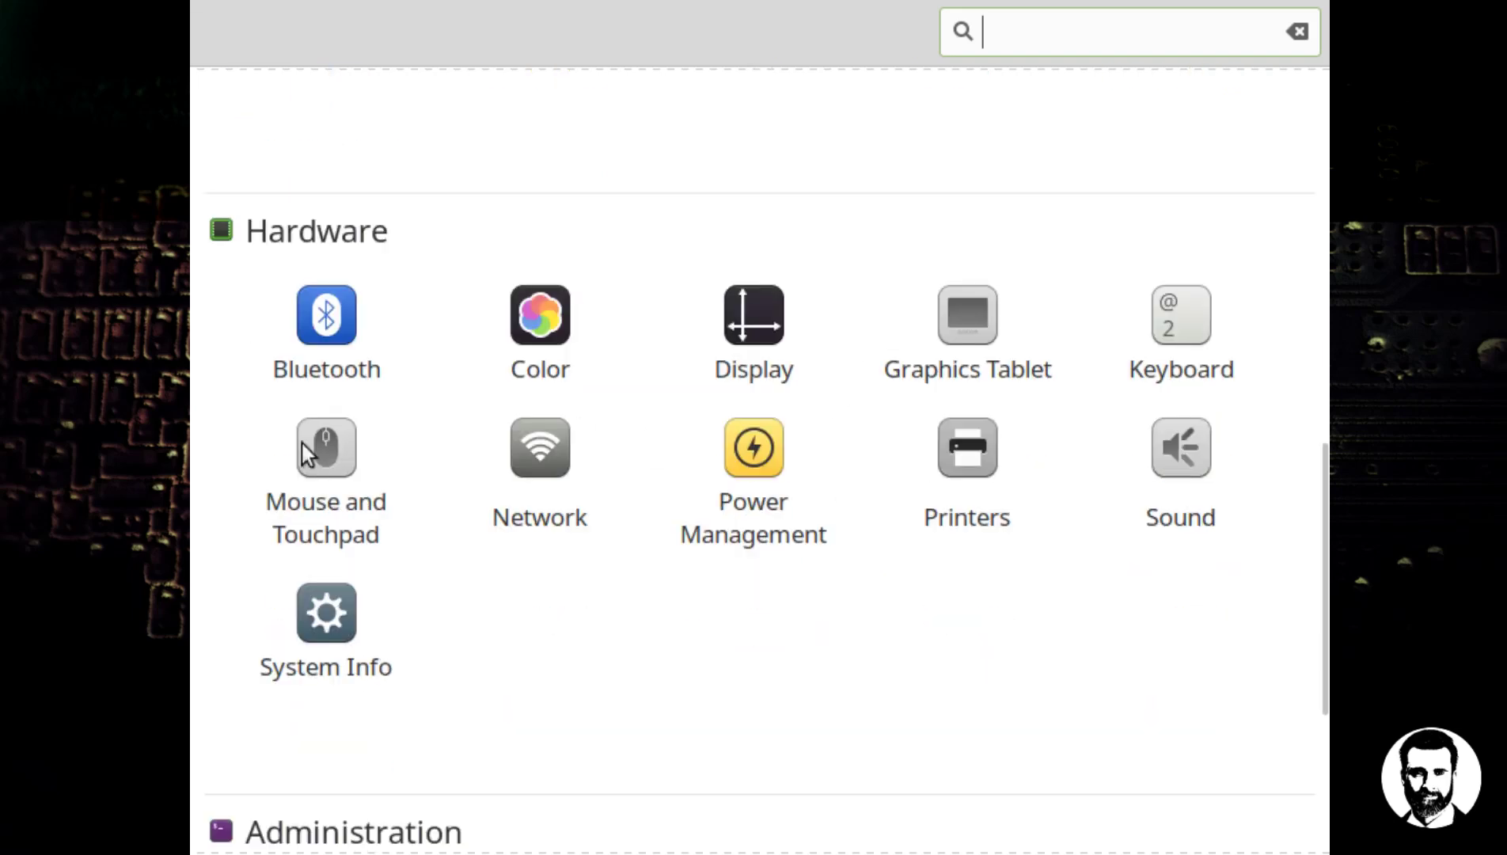
left_click(758, 317)
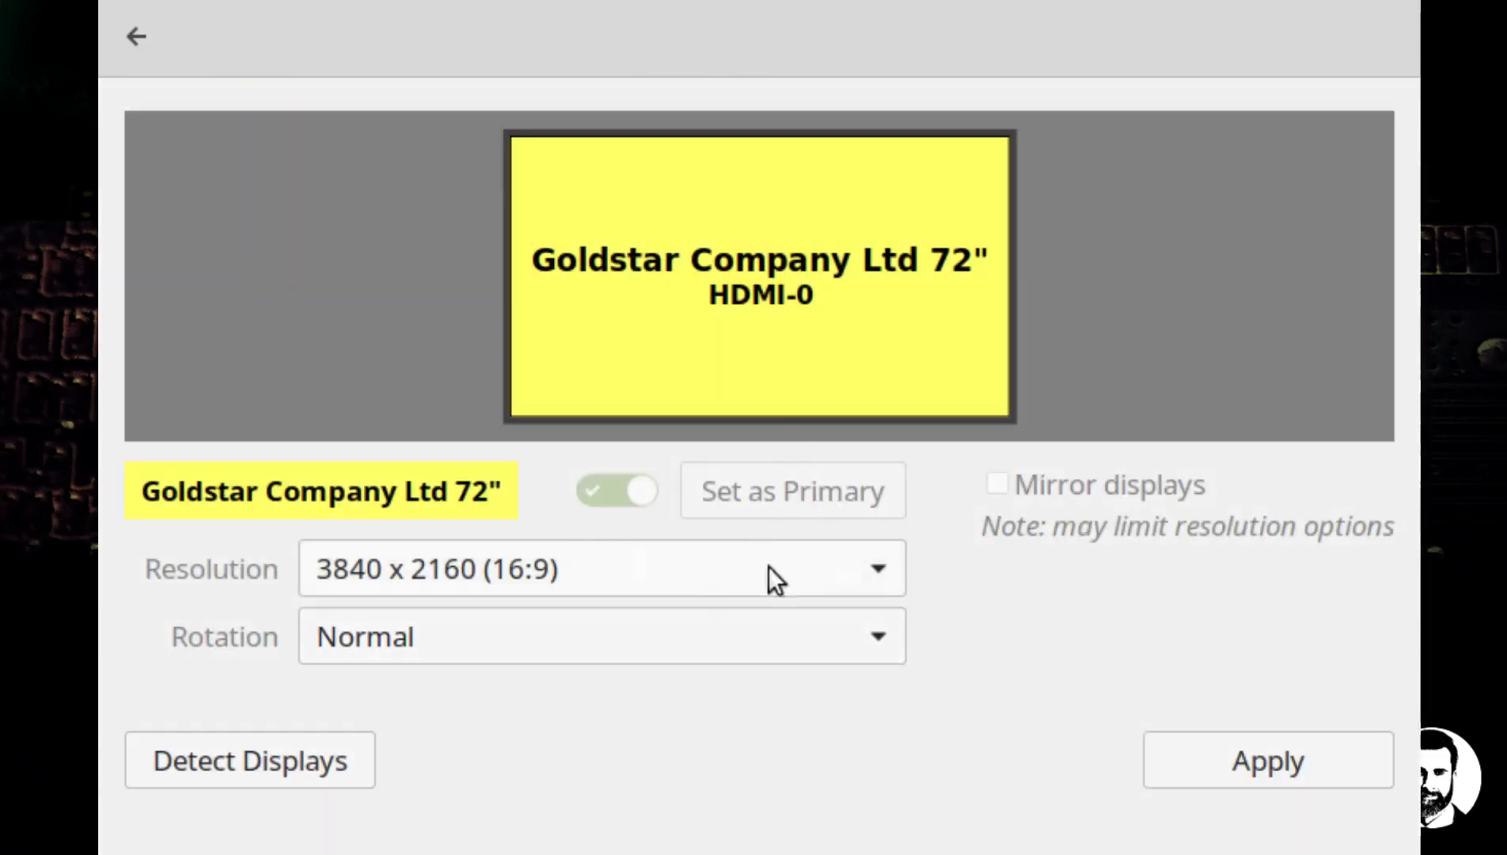
left_click(873, 565)
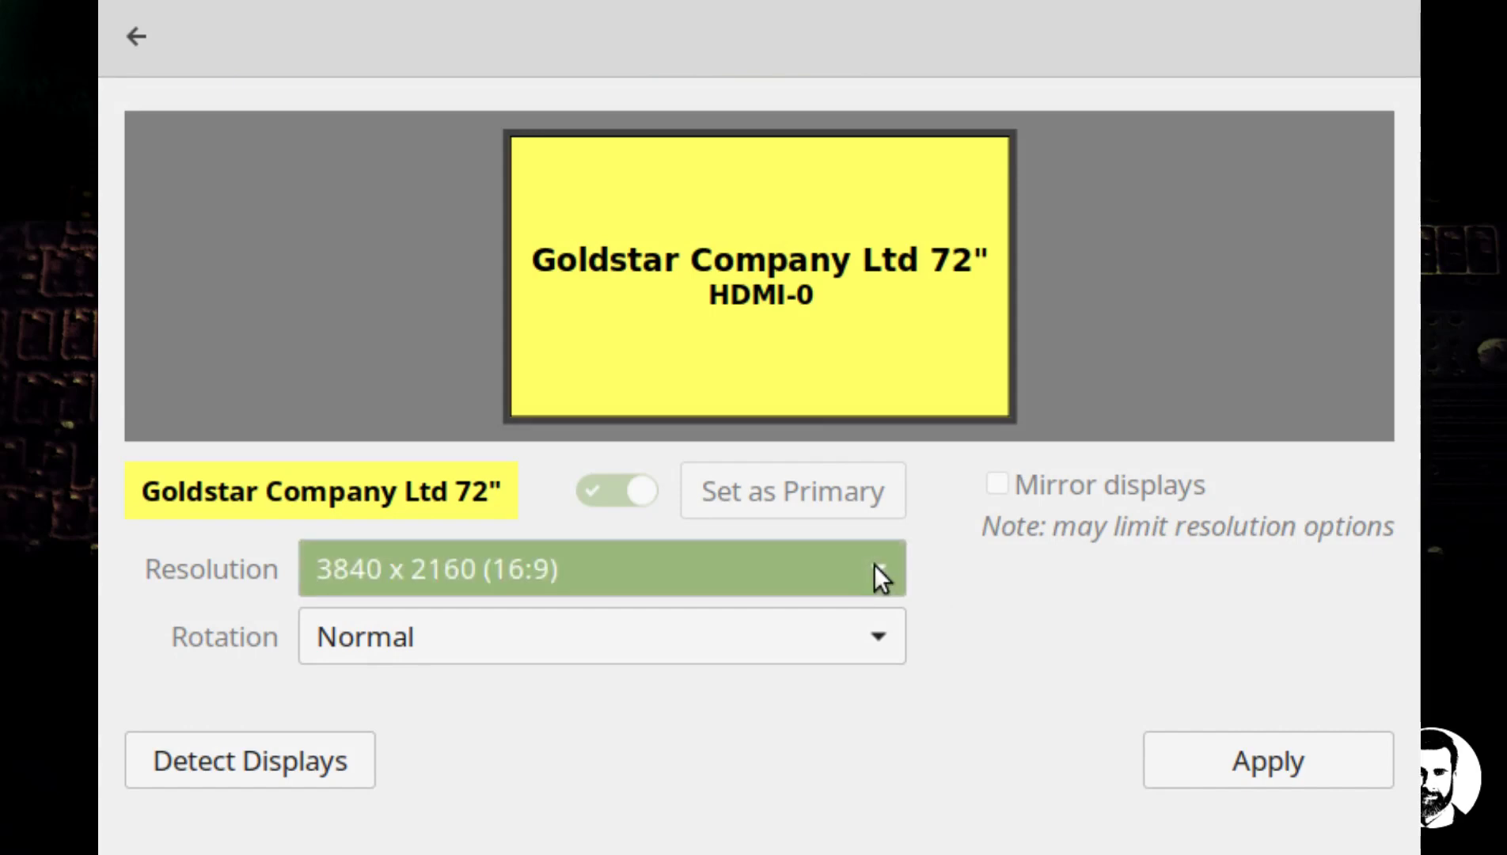
left_click(874, 565)
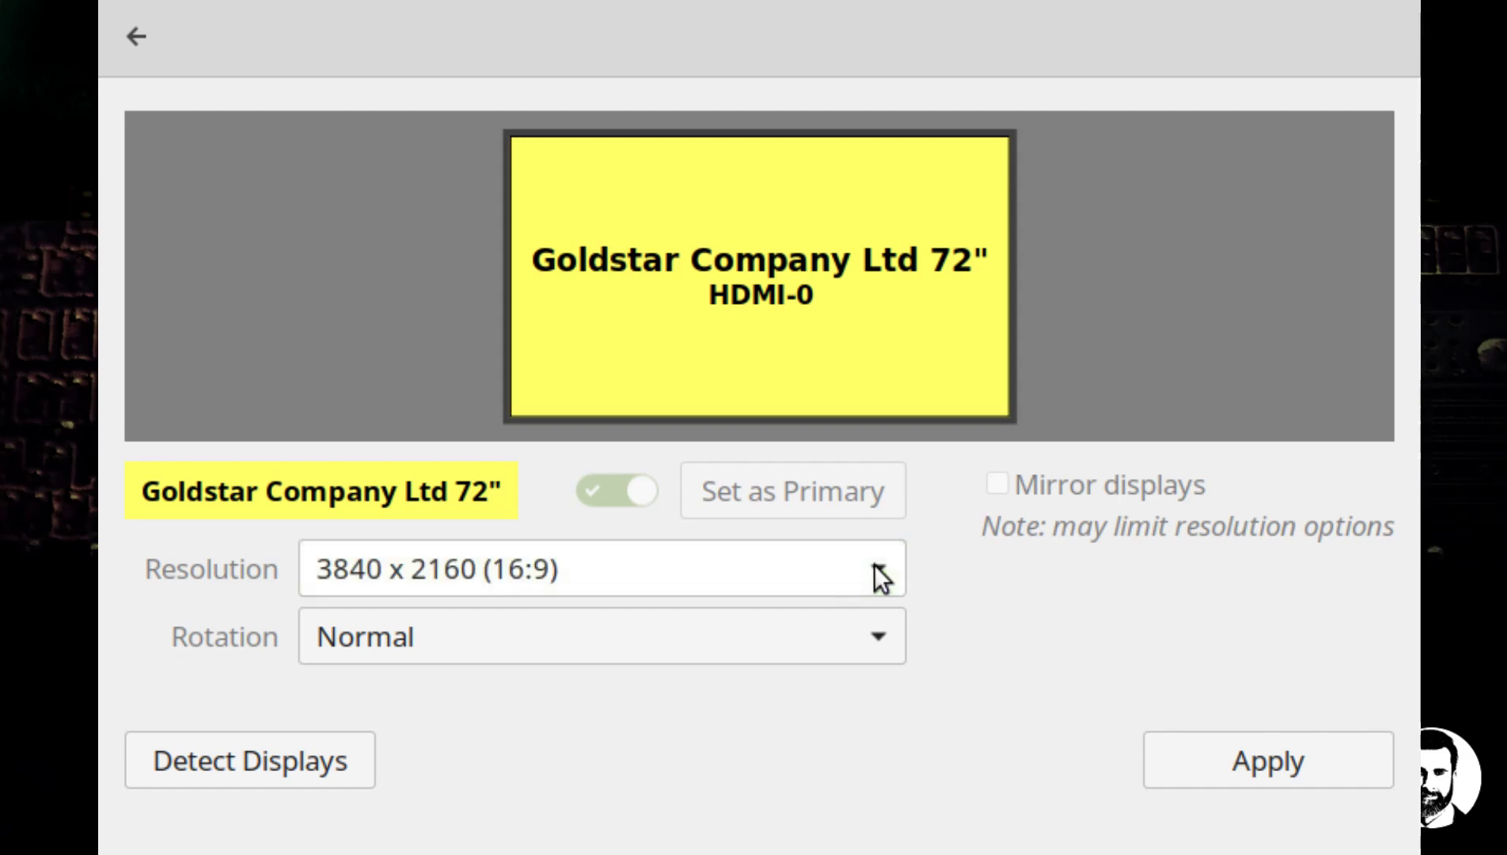
left_click(127, 38)
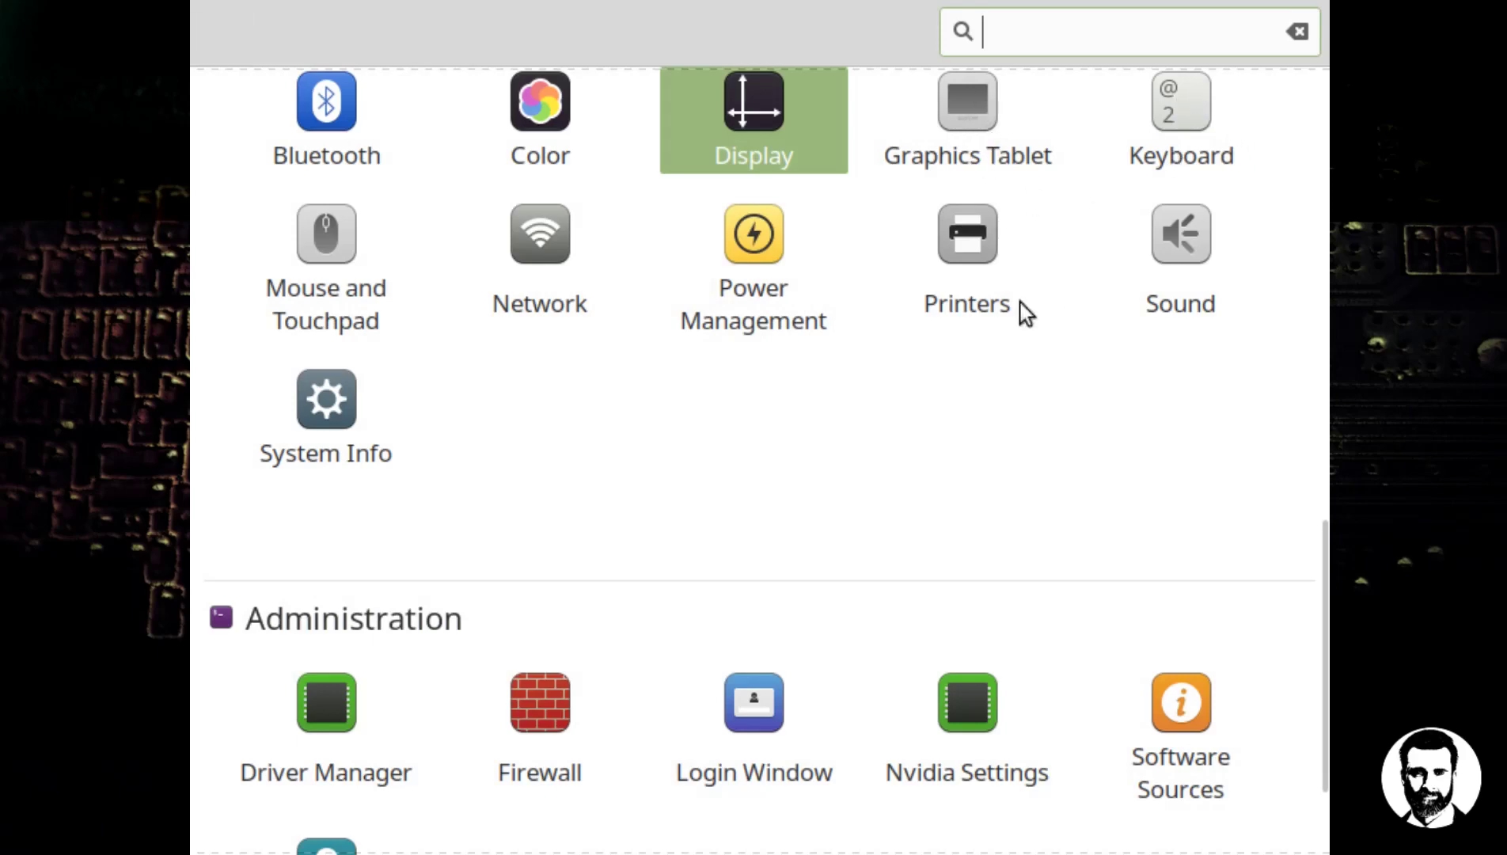
Step: Raise the key repeat speed to the fastest setting in the Keyboard typing settings
left_click(1183, 136)
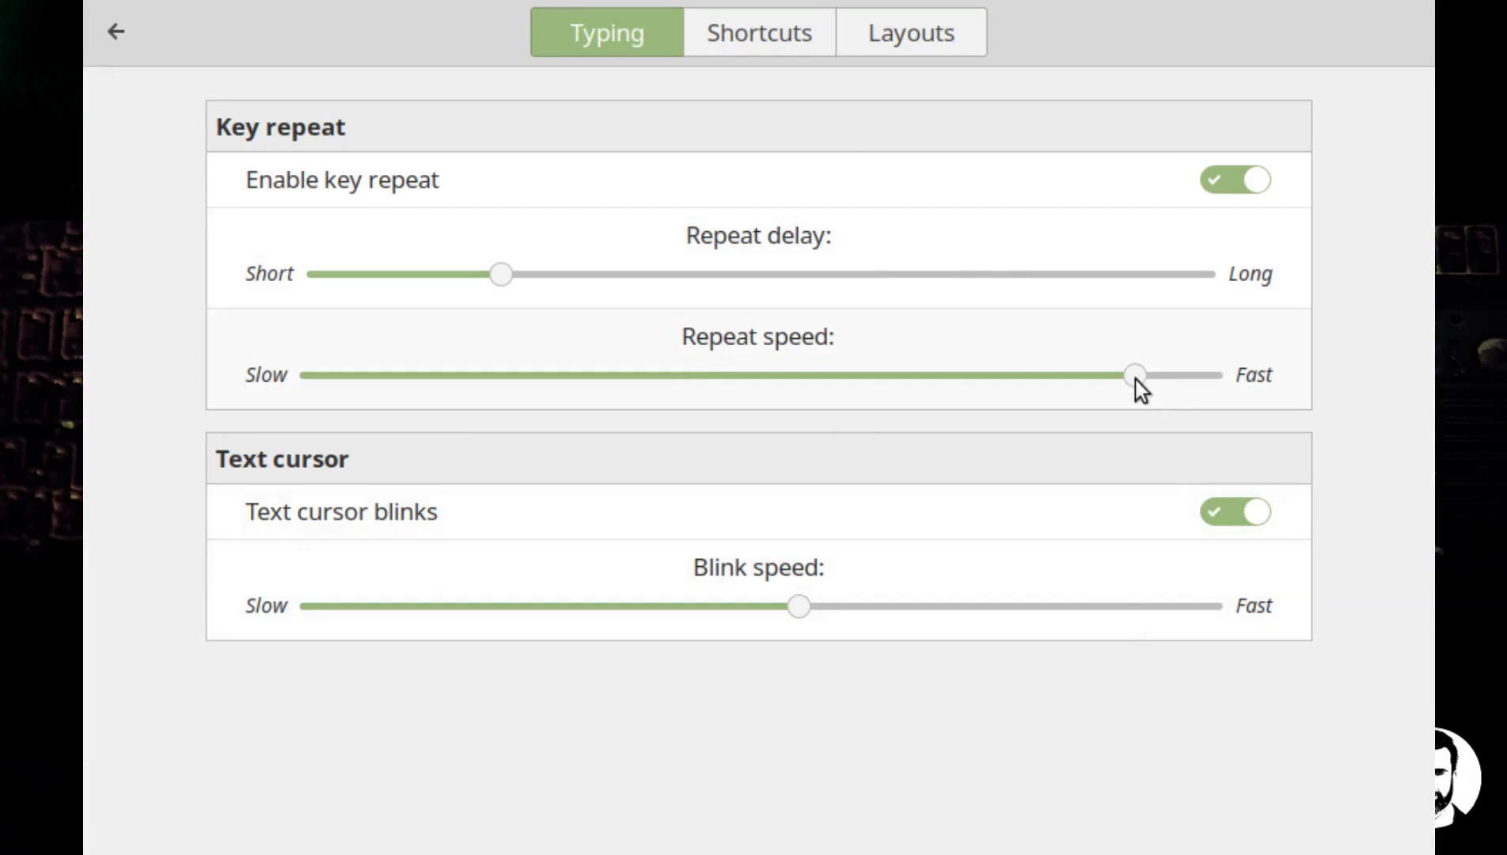
left_click_drag(1136, 379, 1223, 379)
left_click(115, 32)
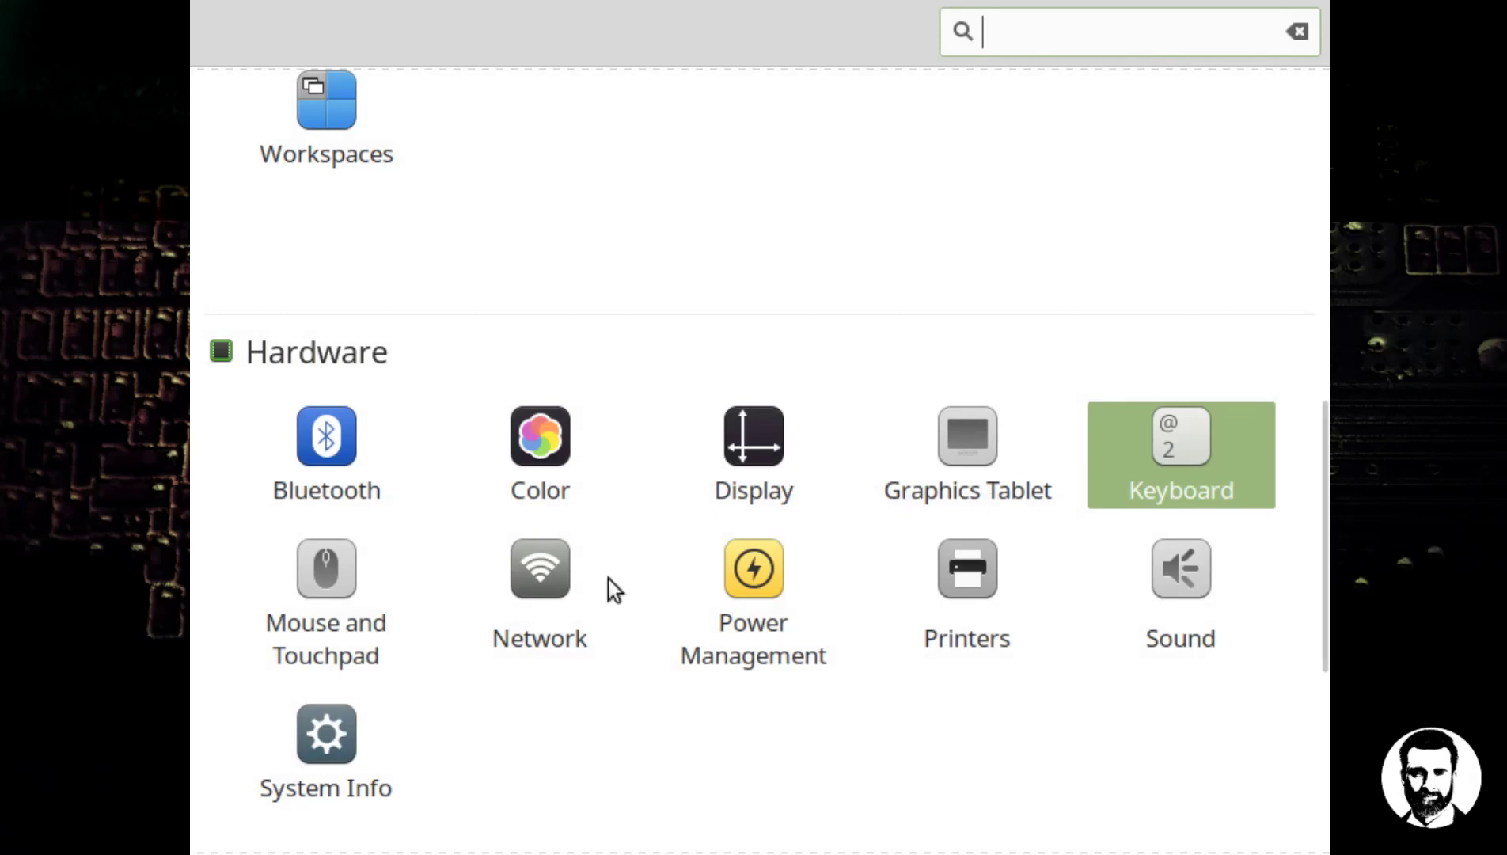
Step: Examine the mouse settings and the Power Management options for screen turn-off, suspend and the power button
left_click(326, 638)
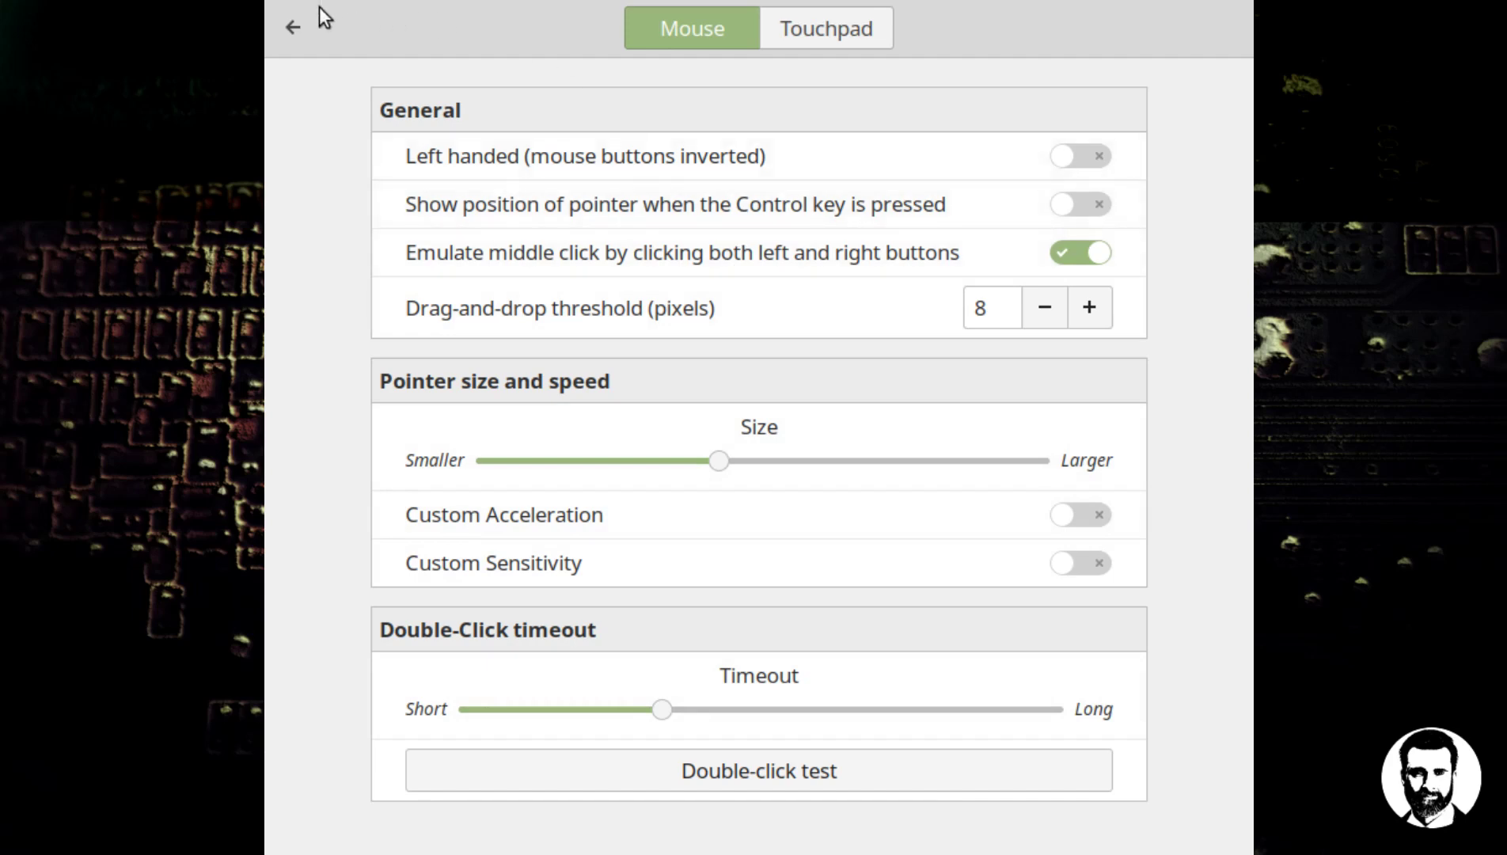
left_click(293, 26)
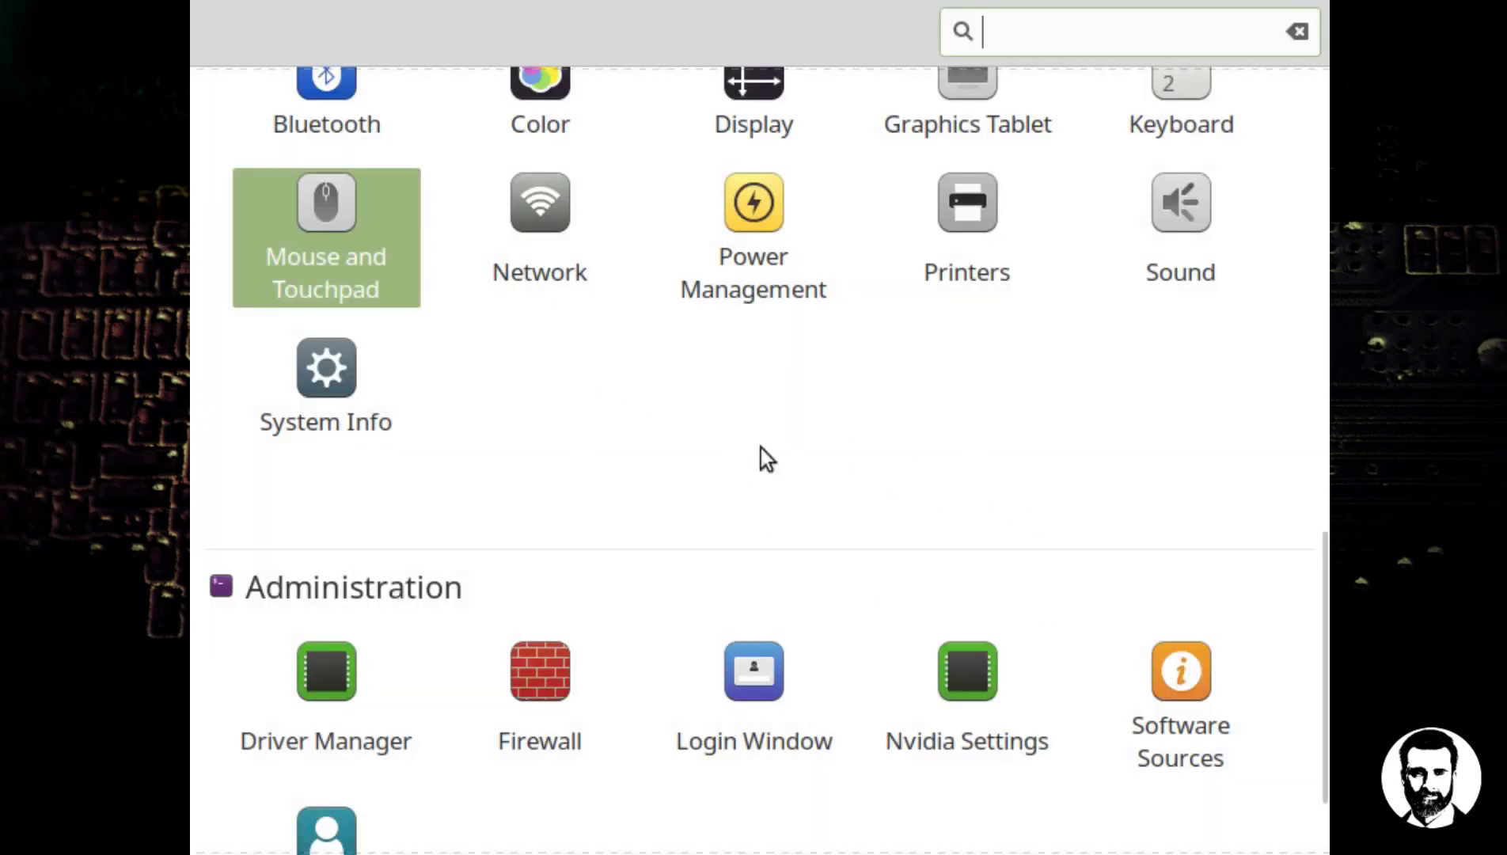
left_click(750, 214)
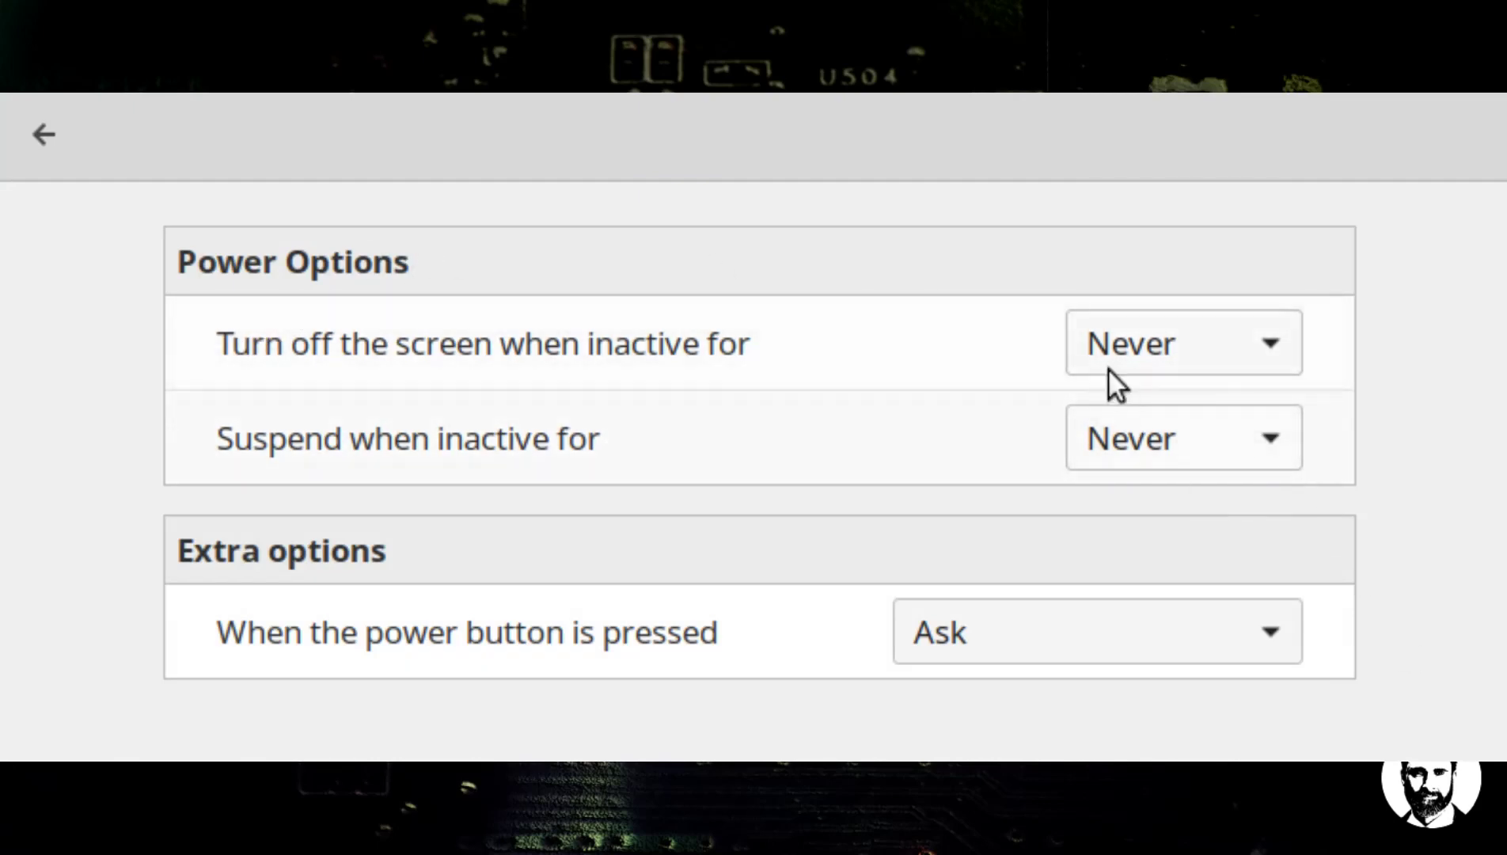
left_click(51, 152)
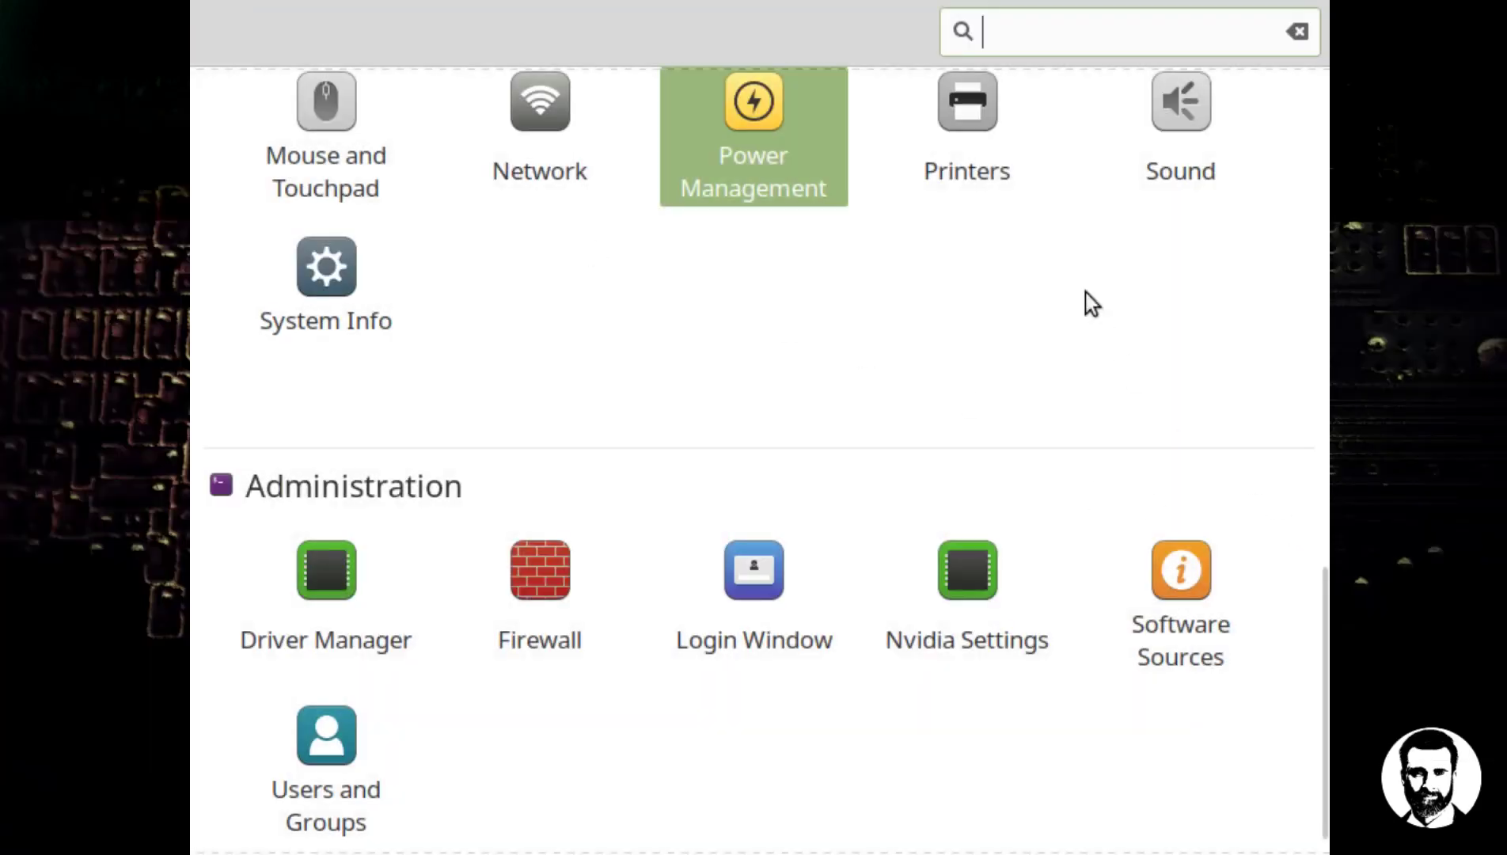
Step: Examine the Sound settings for output and input devices, maximum volume amplification and application audio
left_click(1167, 110)
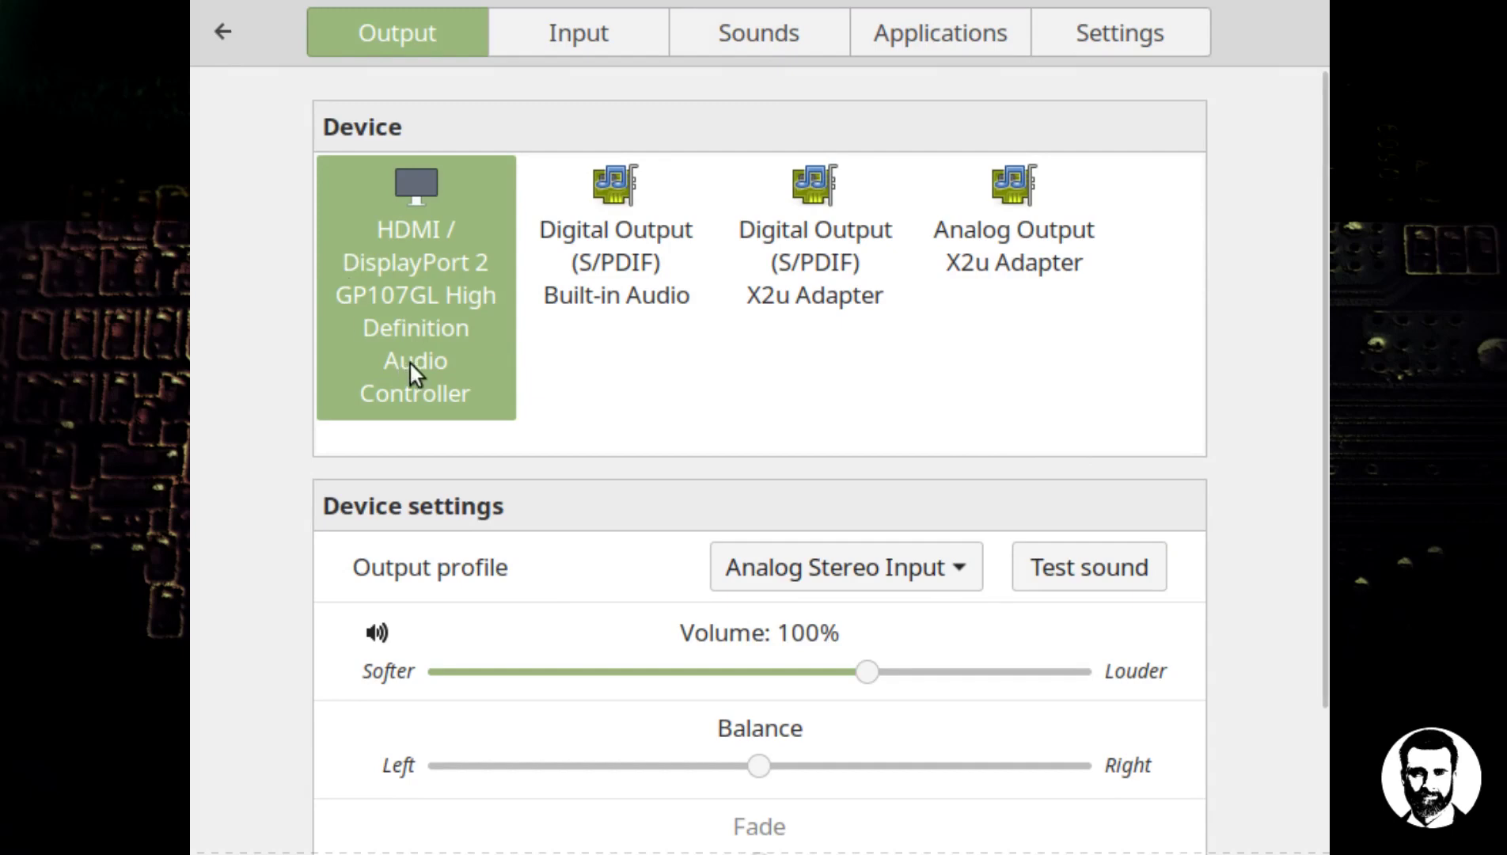
left_click(575, 39)
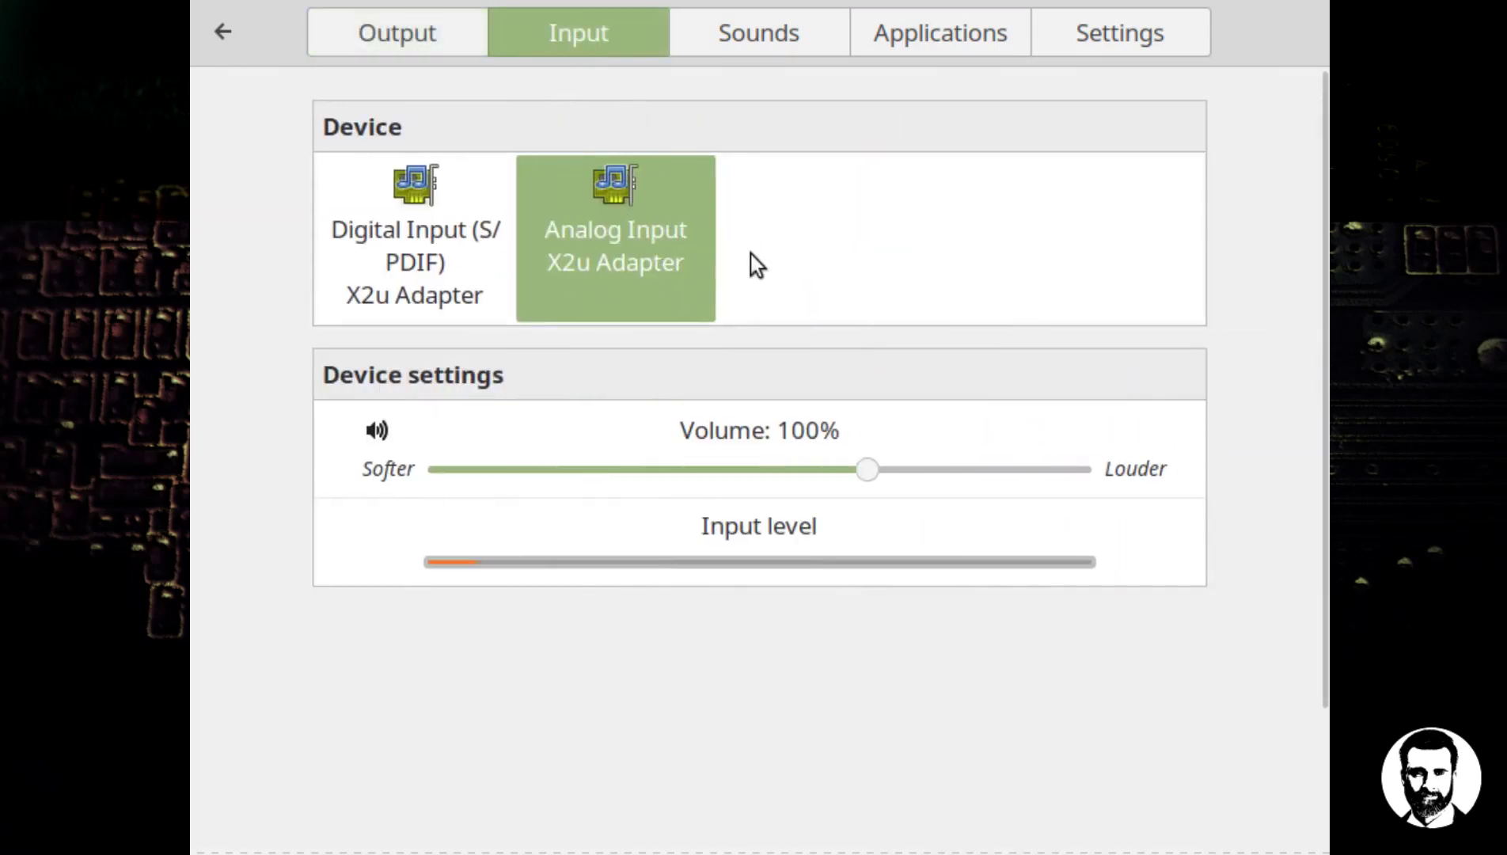
left_click(1085, 34)
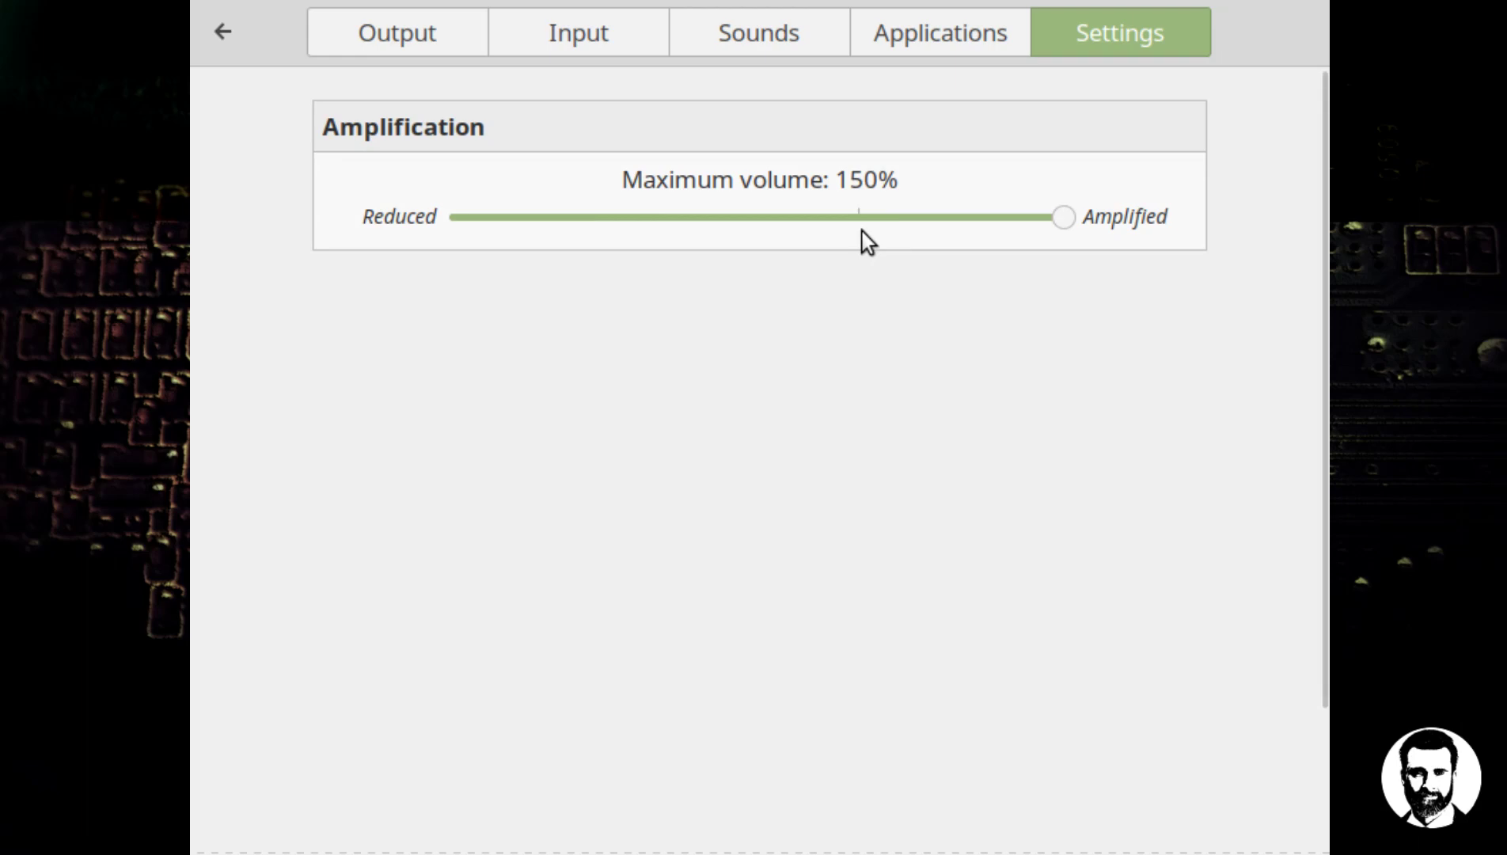
left_click(952, 42)
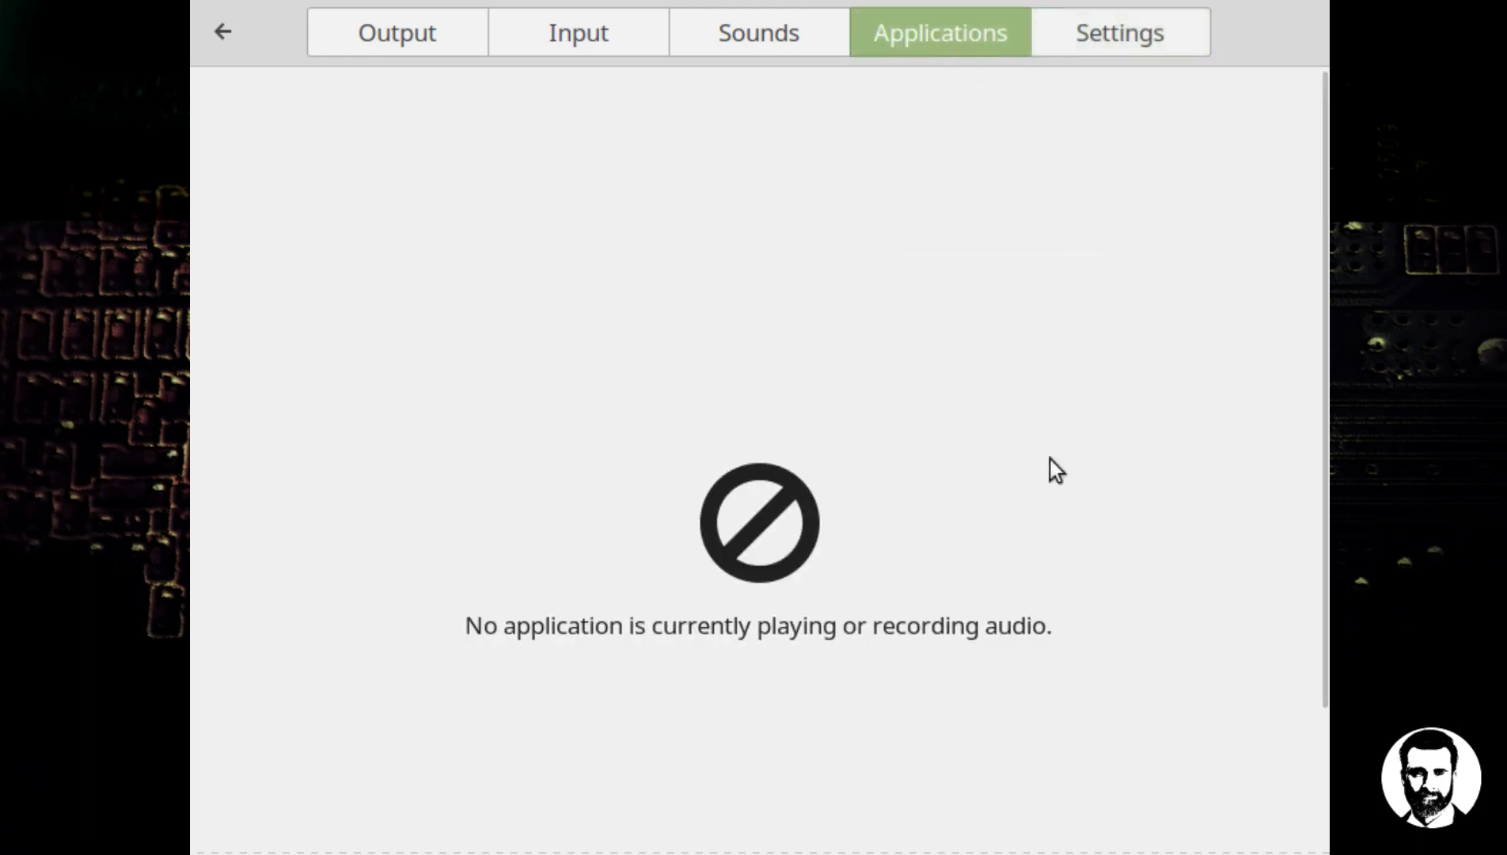
Step: Set the system sound for inserting a device to maximize.oga and for removing a device to unmaximize.oga
left_click(766, 38)
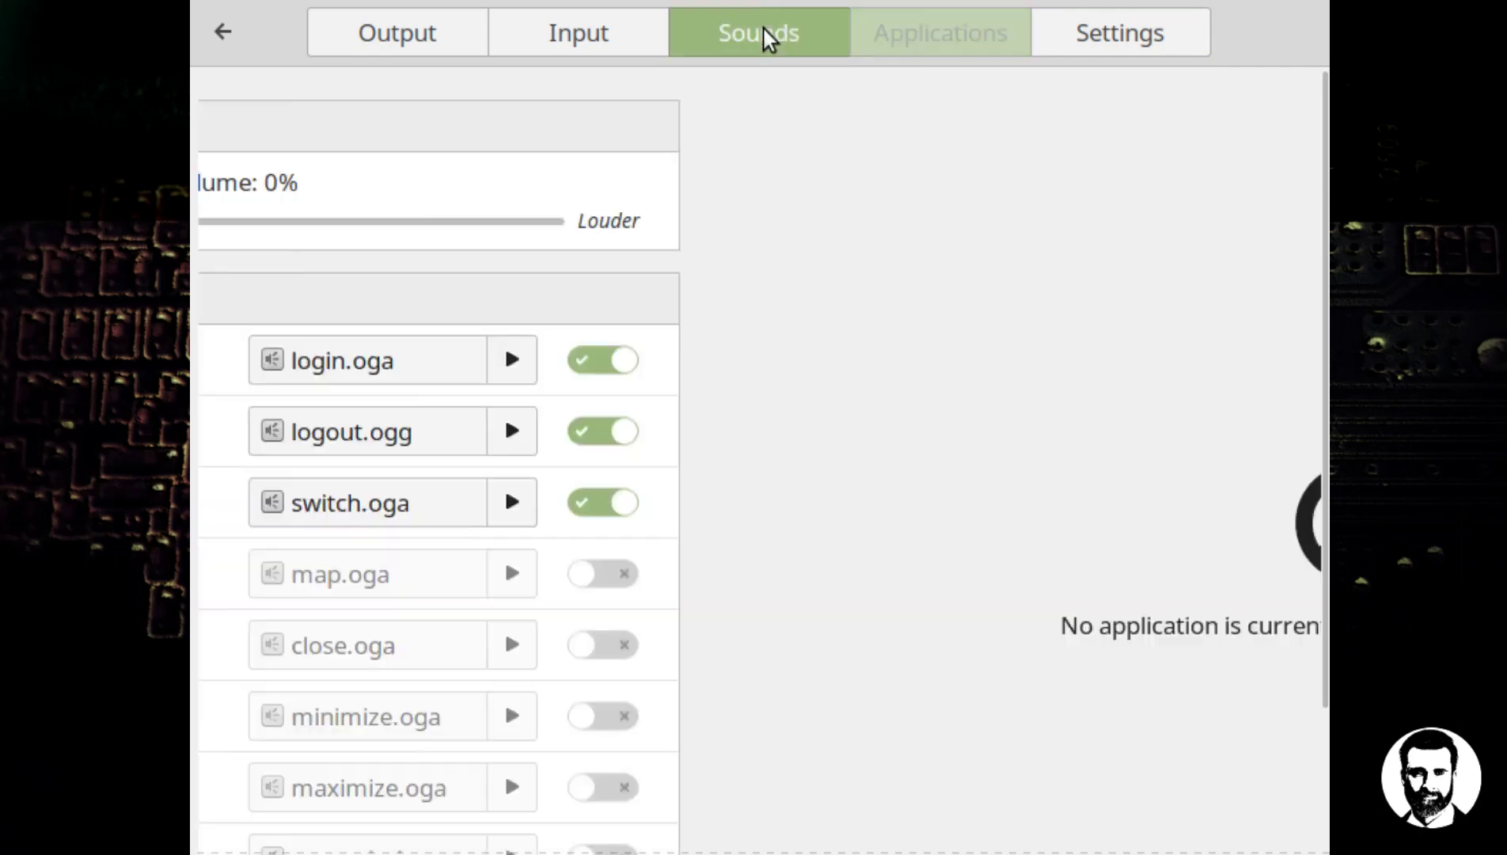
scroll(629, 531, "down", 2)
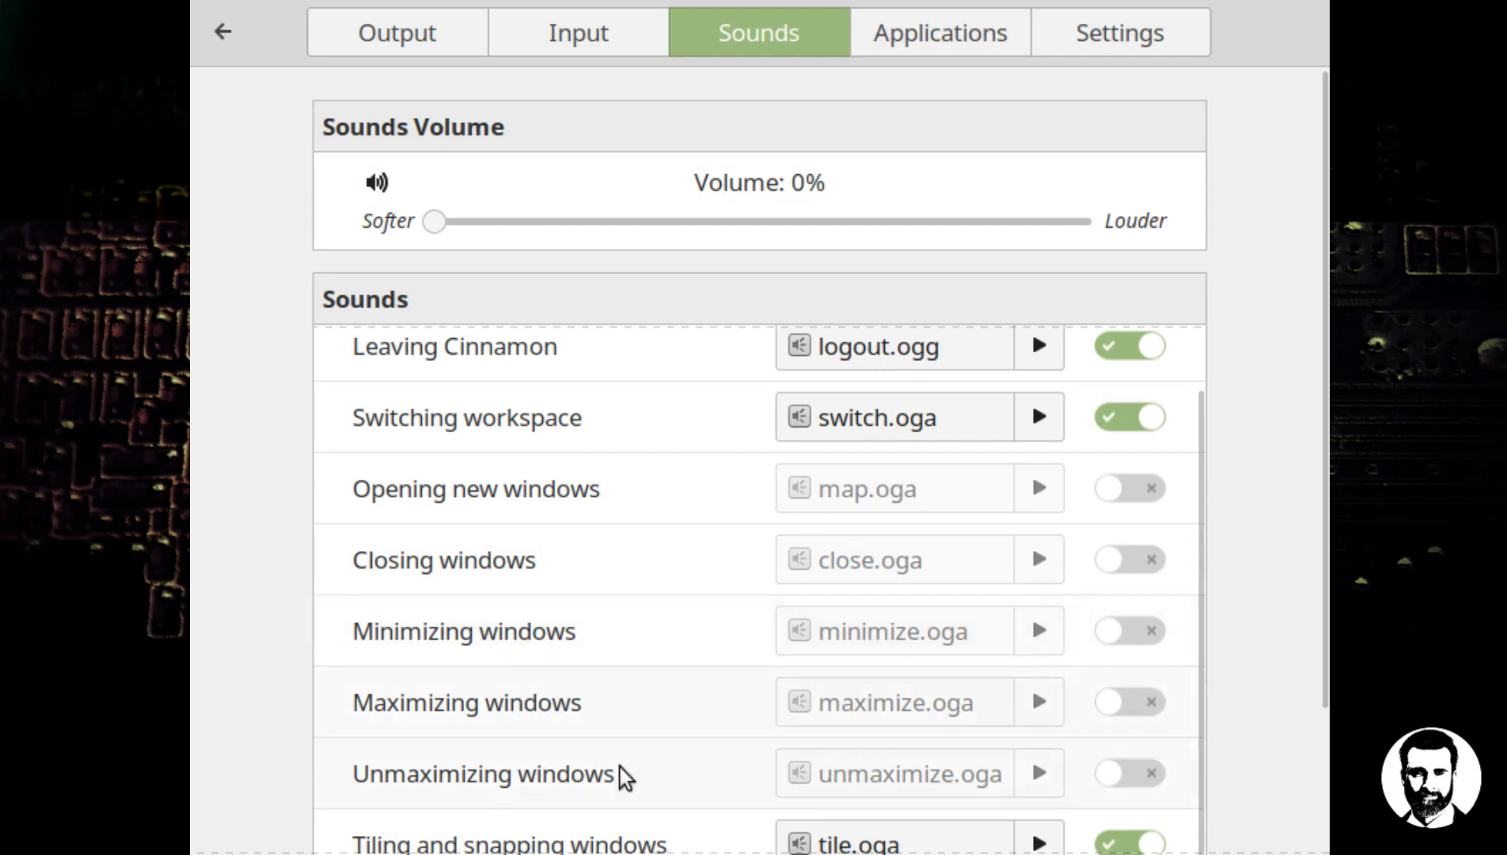
scroll(606, 656, "down", 4)
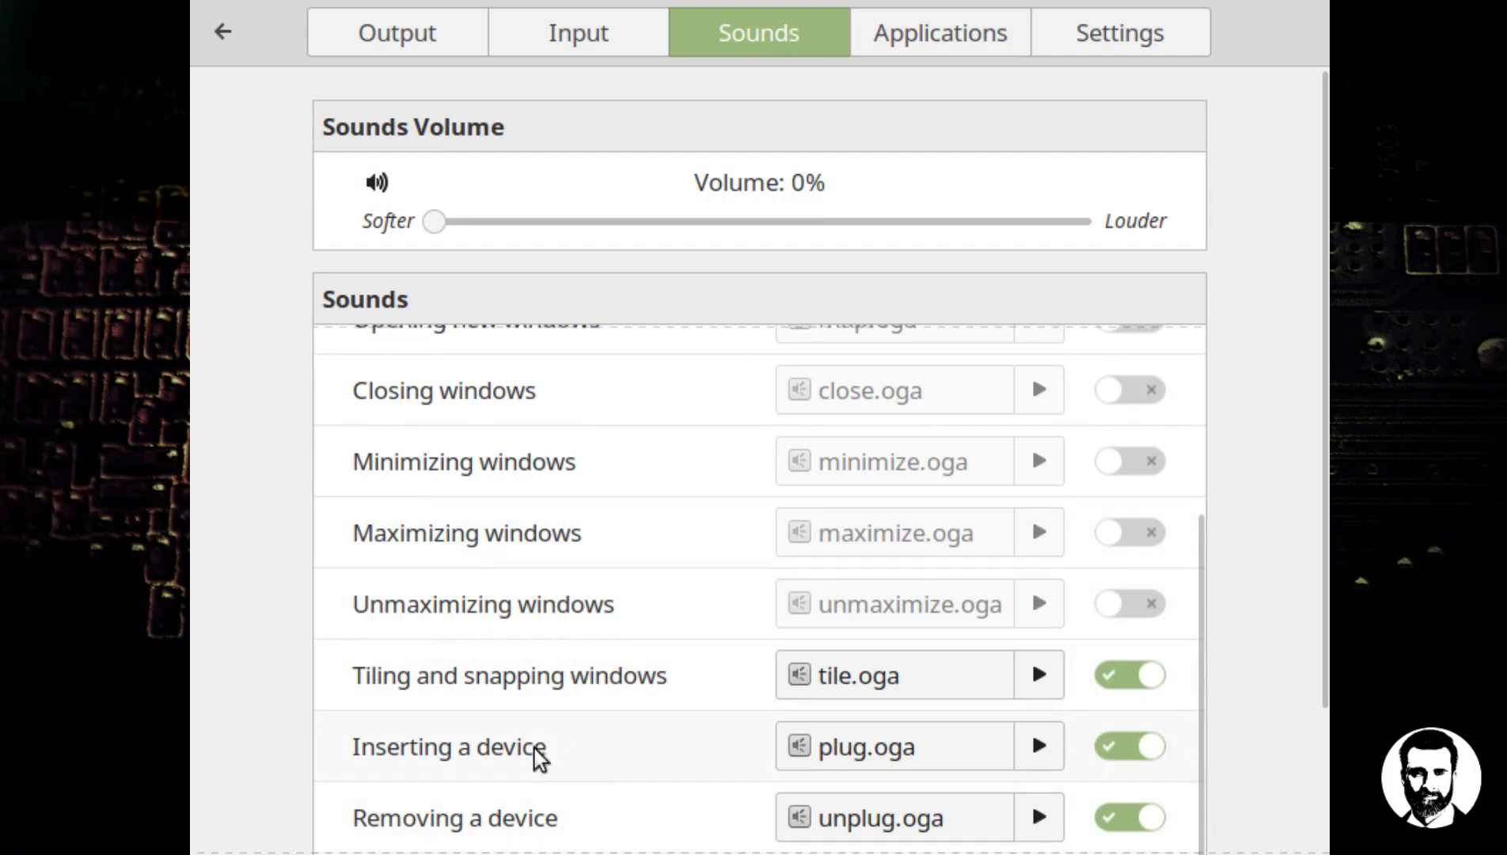
left_click(893, 754)
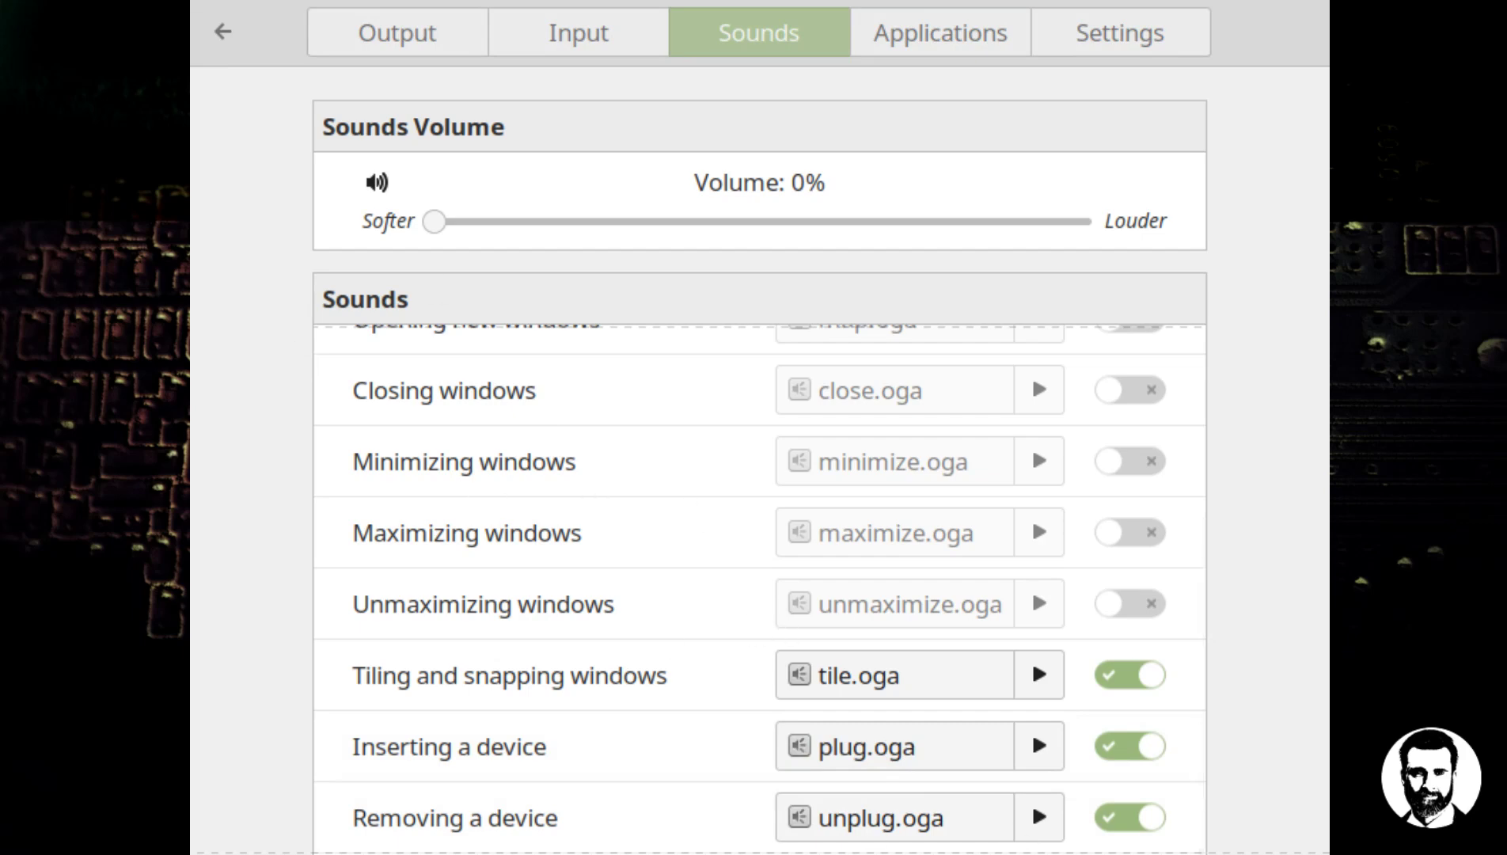
left_click(886, 816)
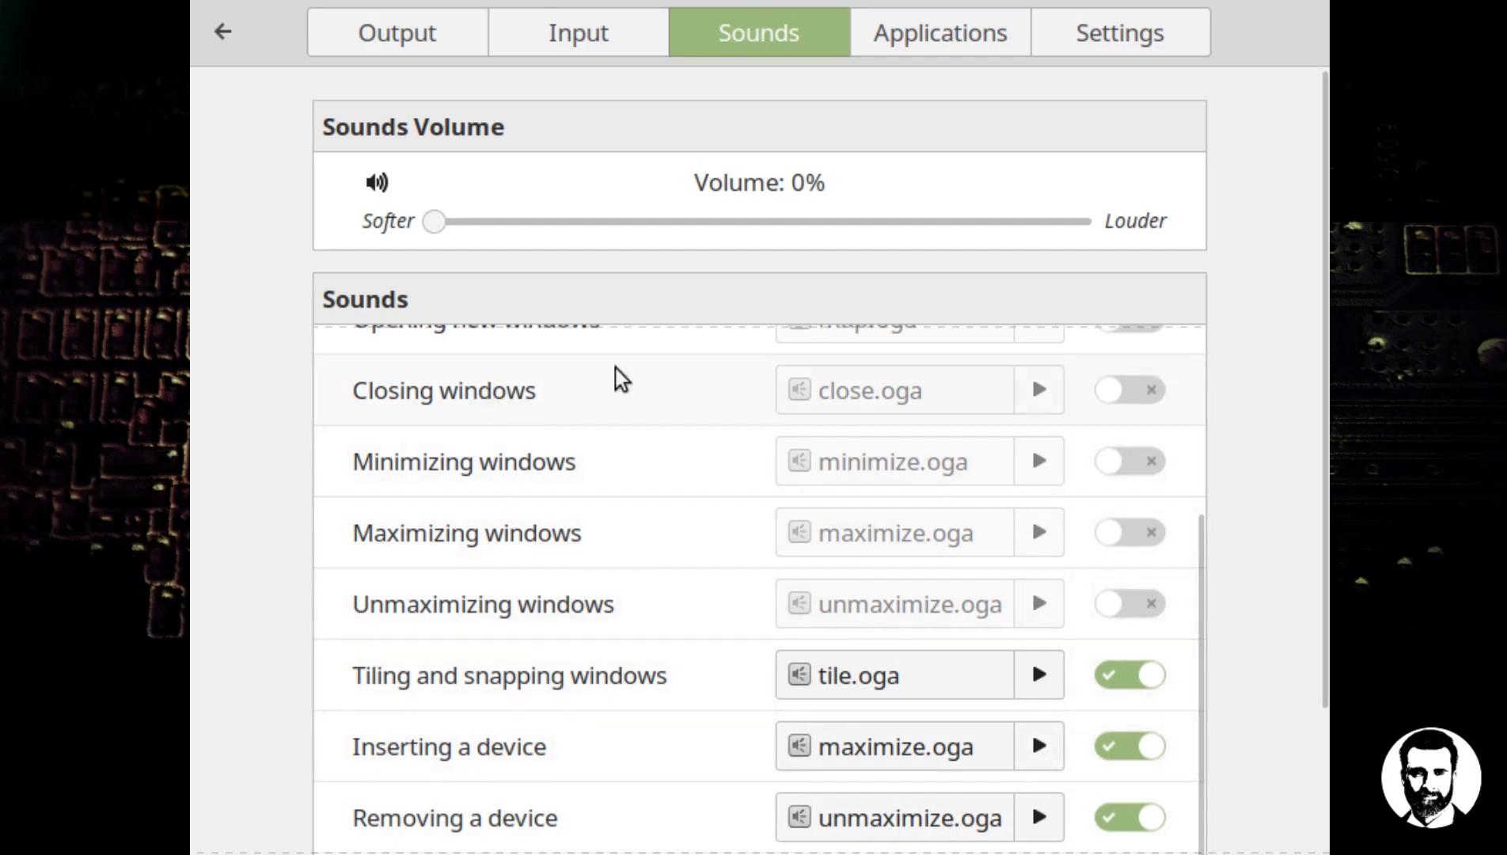
left_click(222, 32)
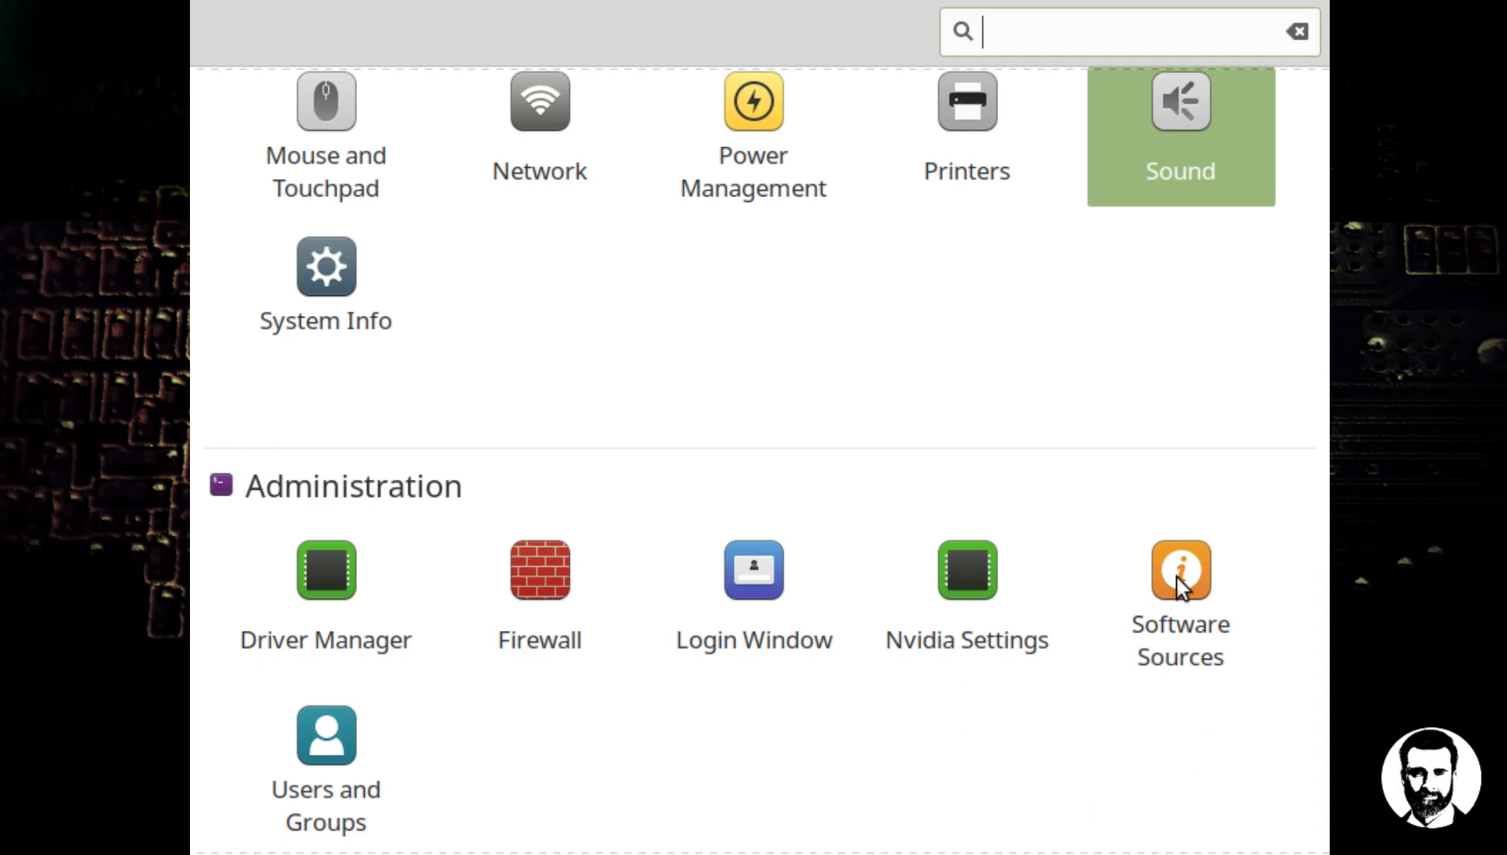
scroll(1164, 581, "down", 1)
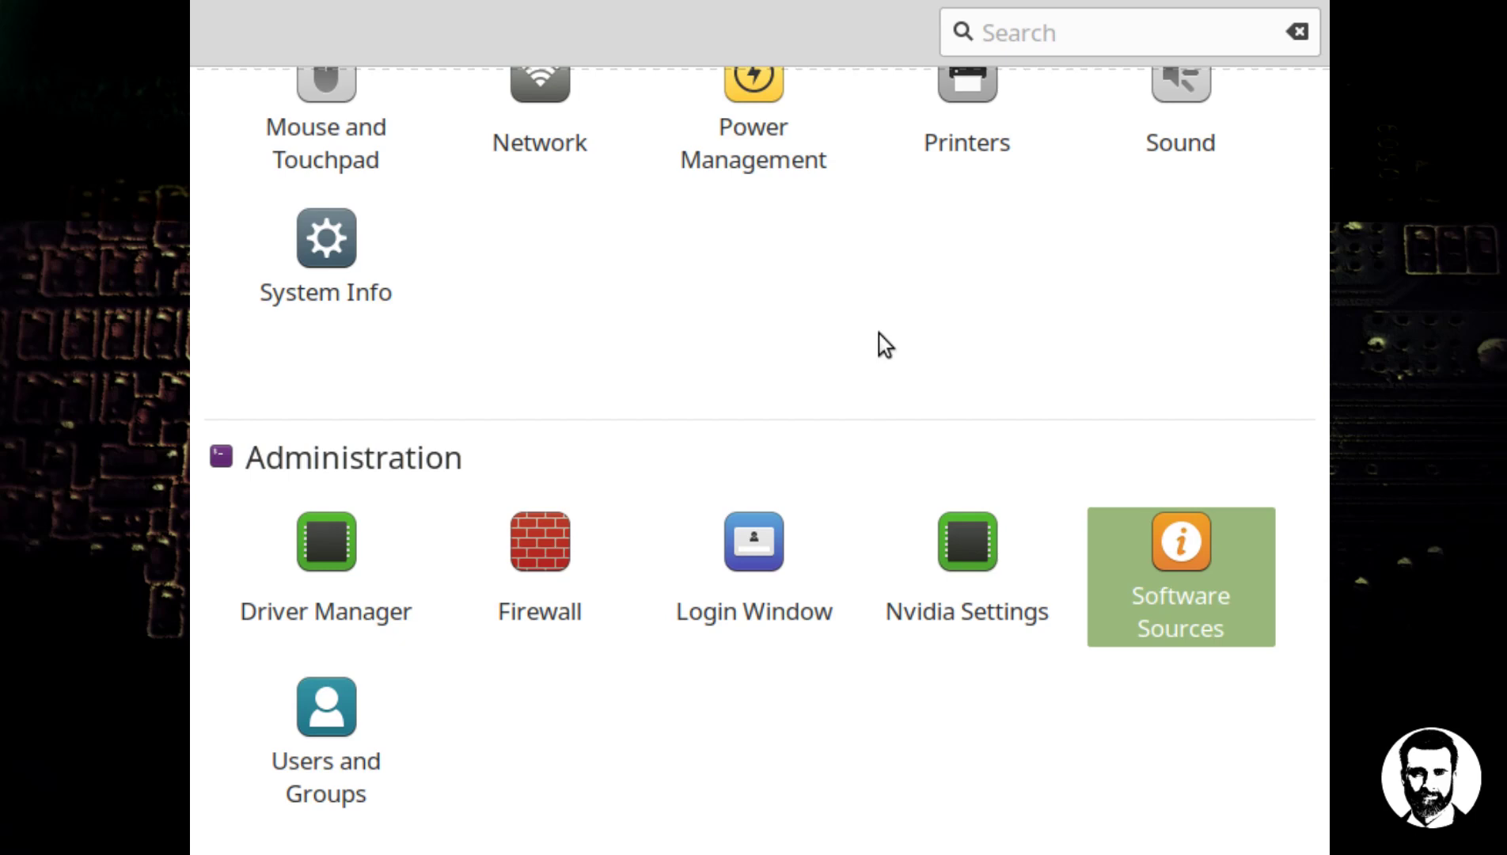
scroll(879, 334, "up", 15)
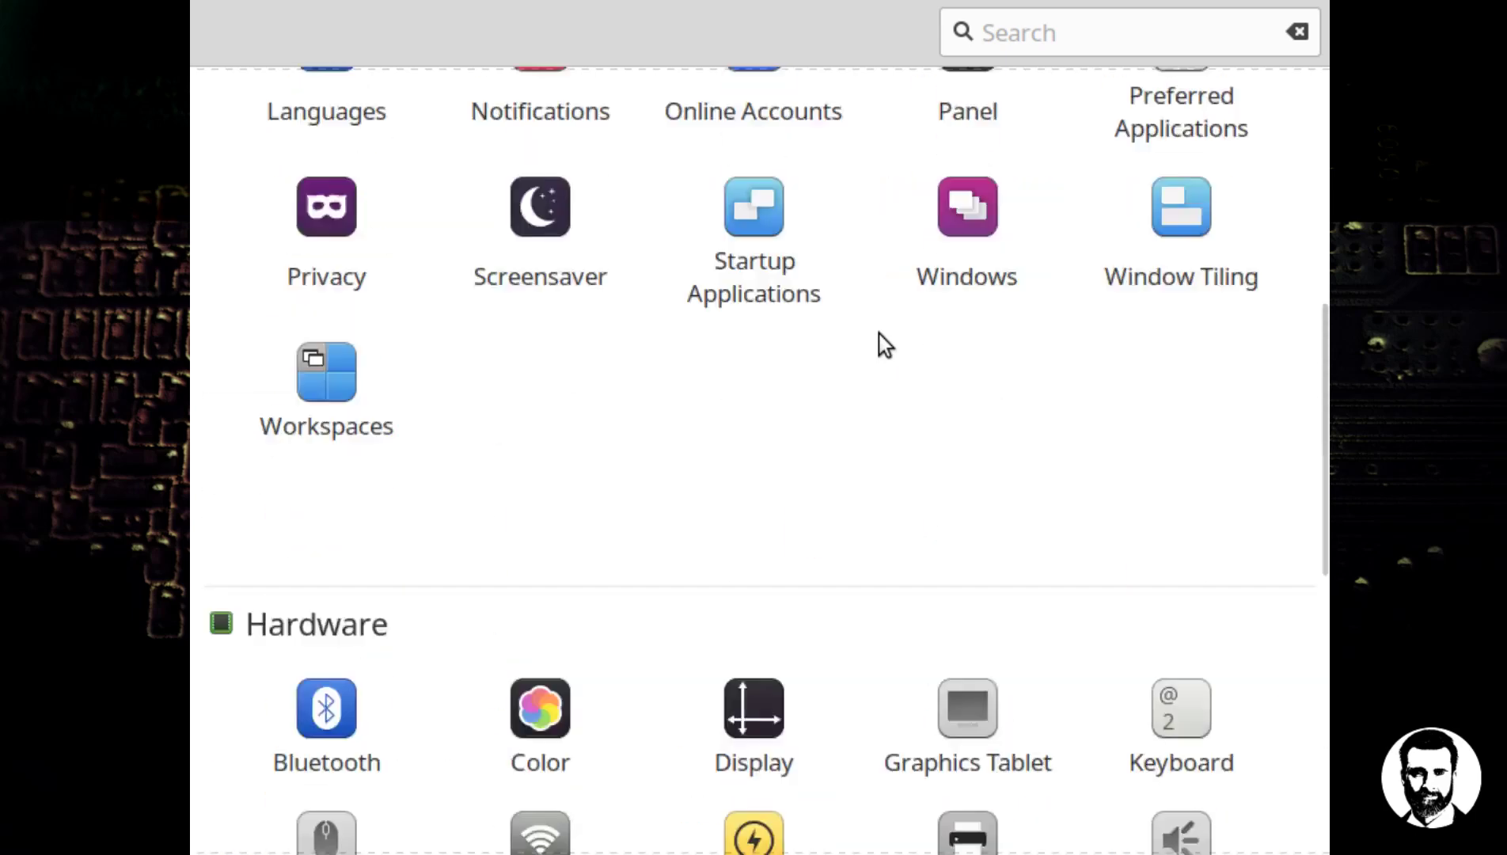
scroll(879, 345, "up", 2)
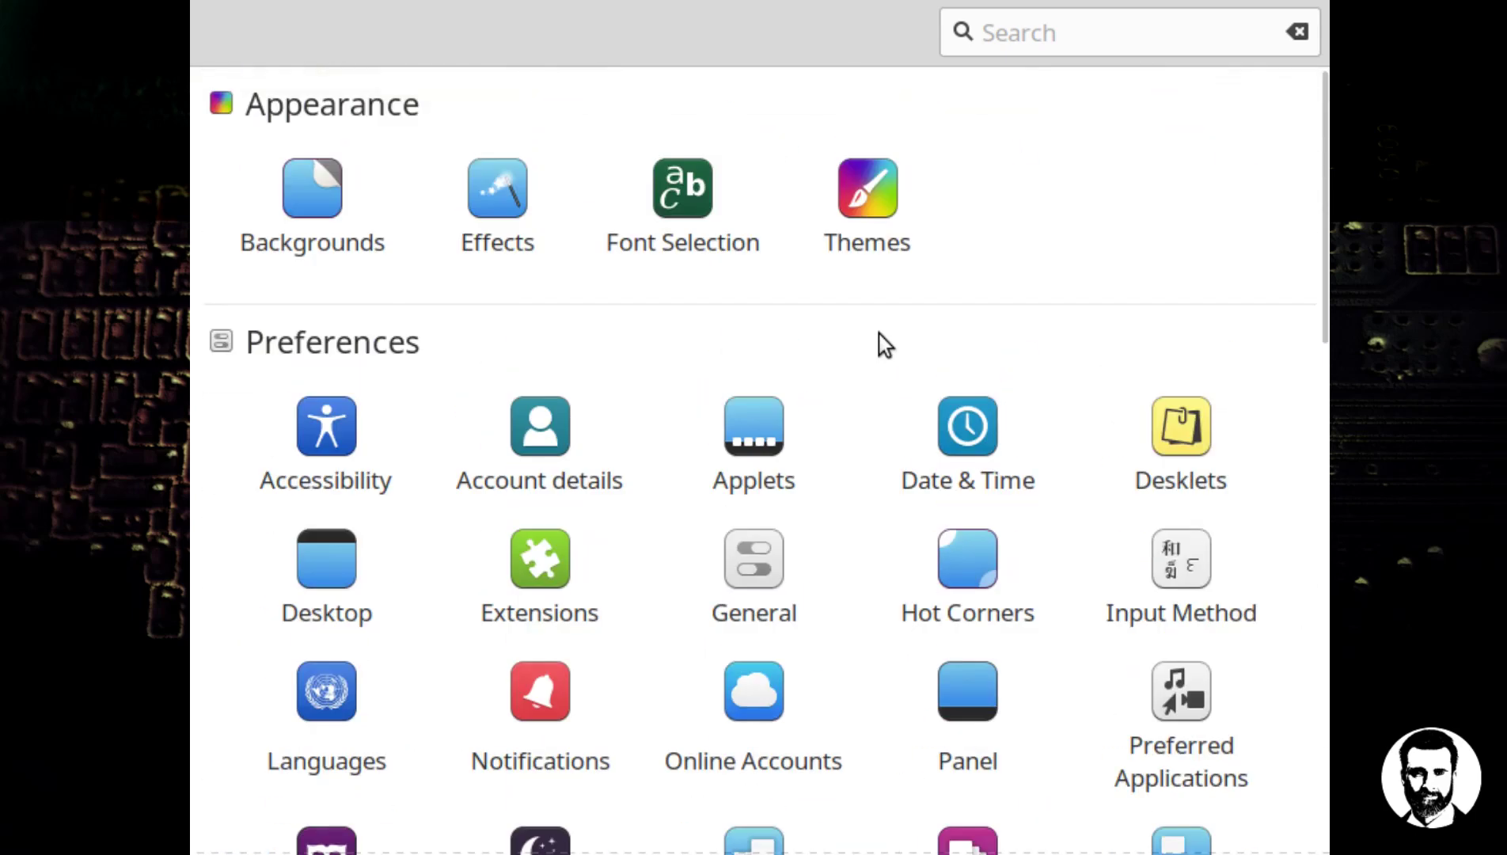